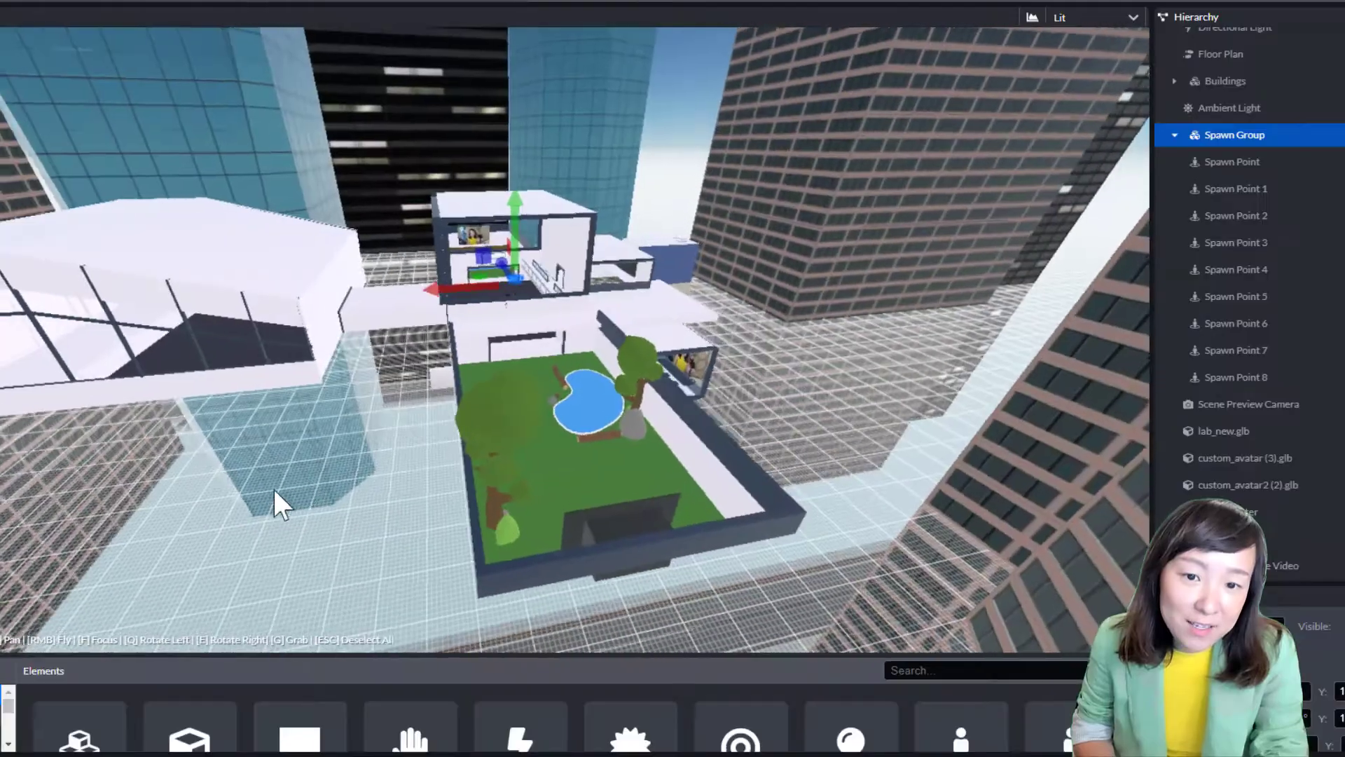
drag(273, 489, 3, 518)
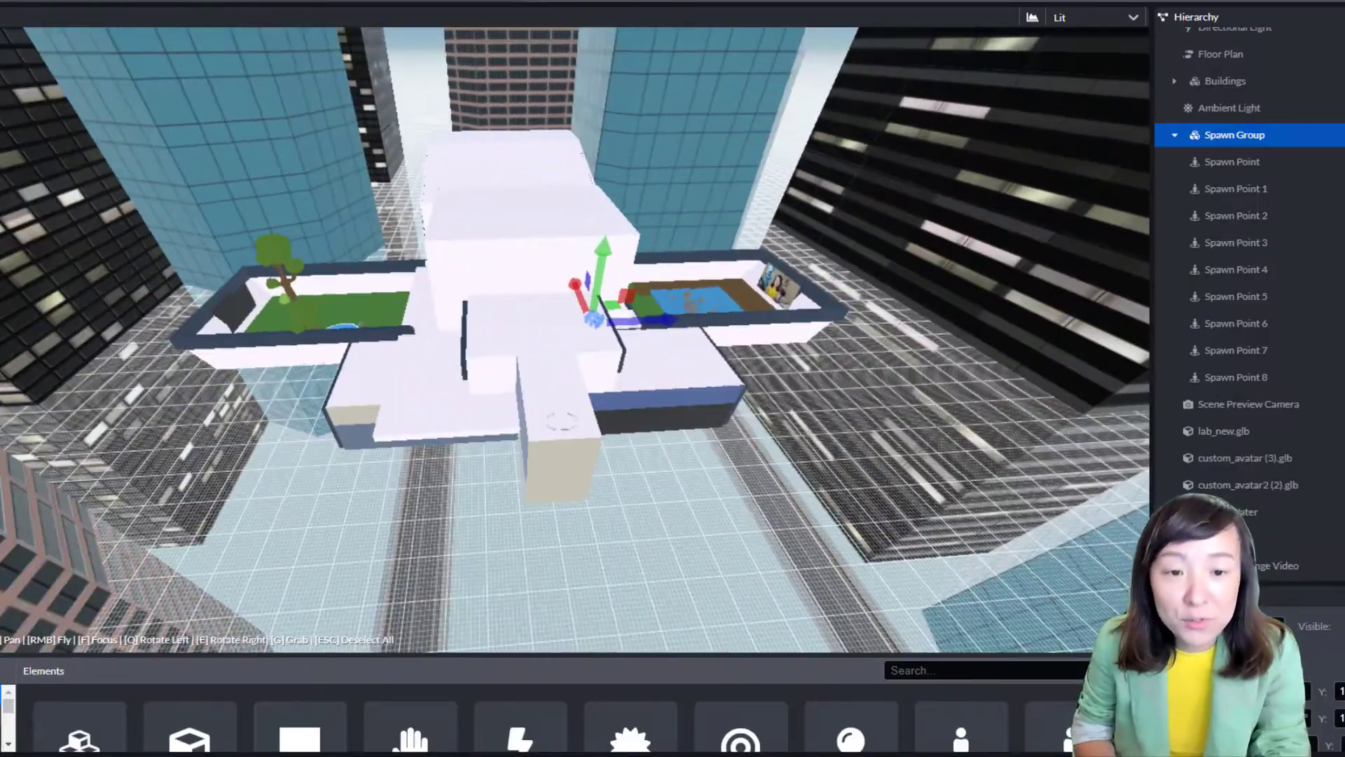
drag(565, 414, 930, 370)
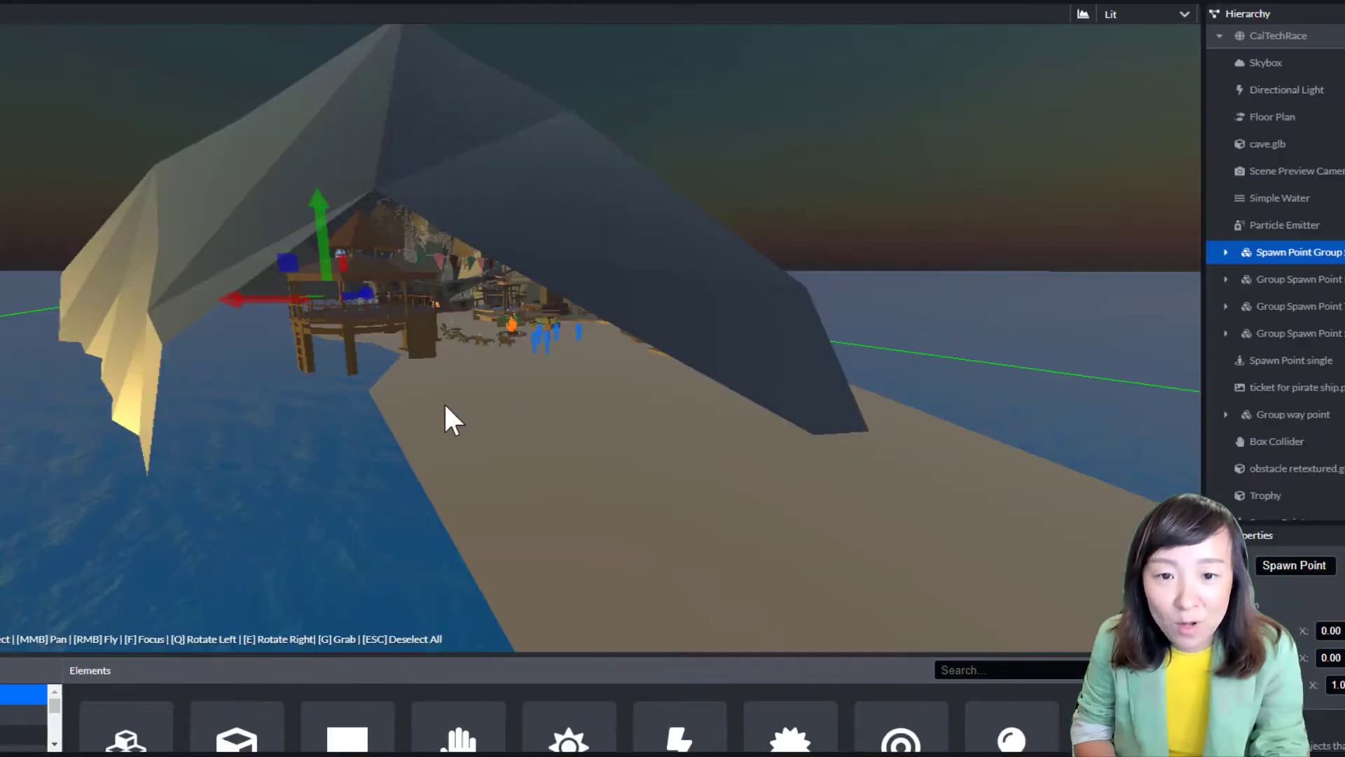
scroll(446, 408, up, 10)
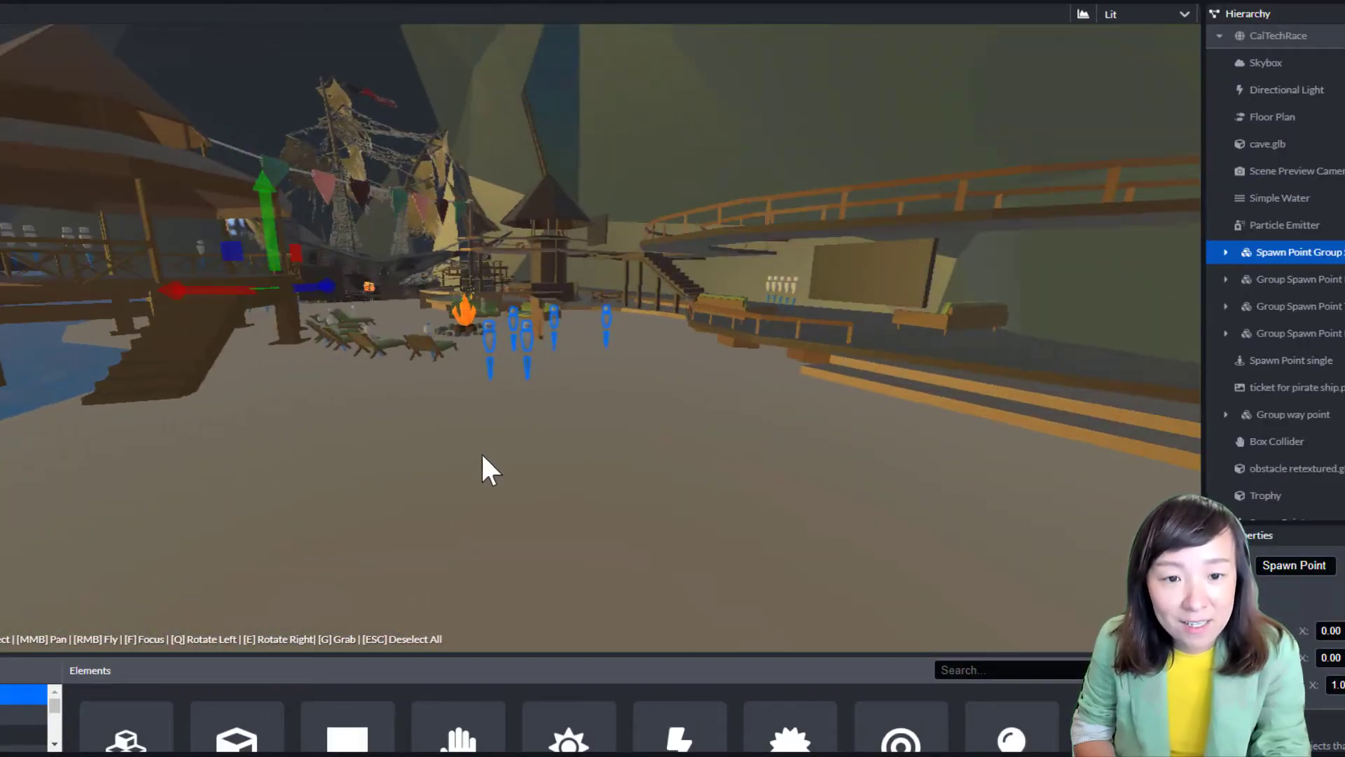
scroll(385, 495, down, 5)
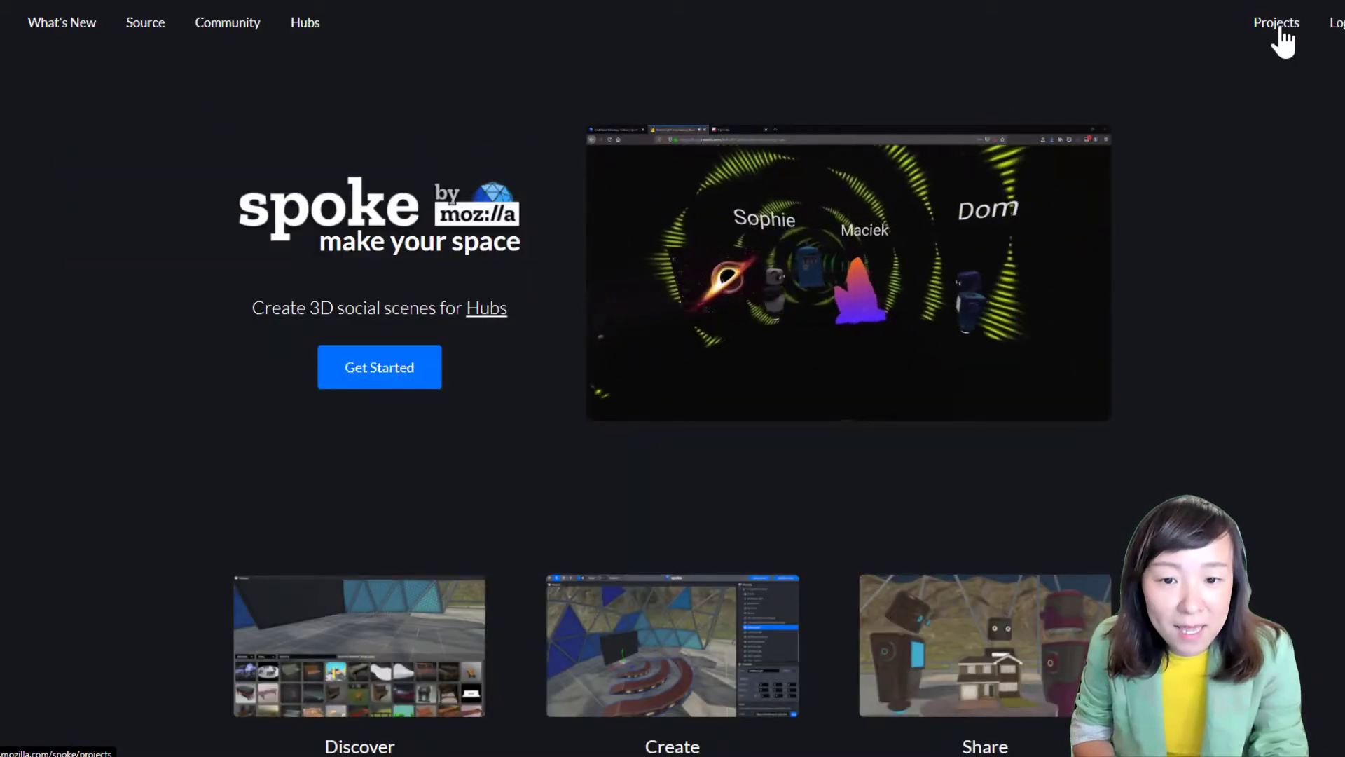
- Create a new project from the Hubs Modular Art Gallery template
click(1277, 23)
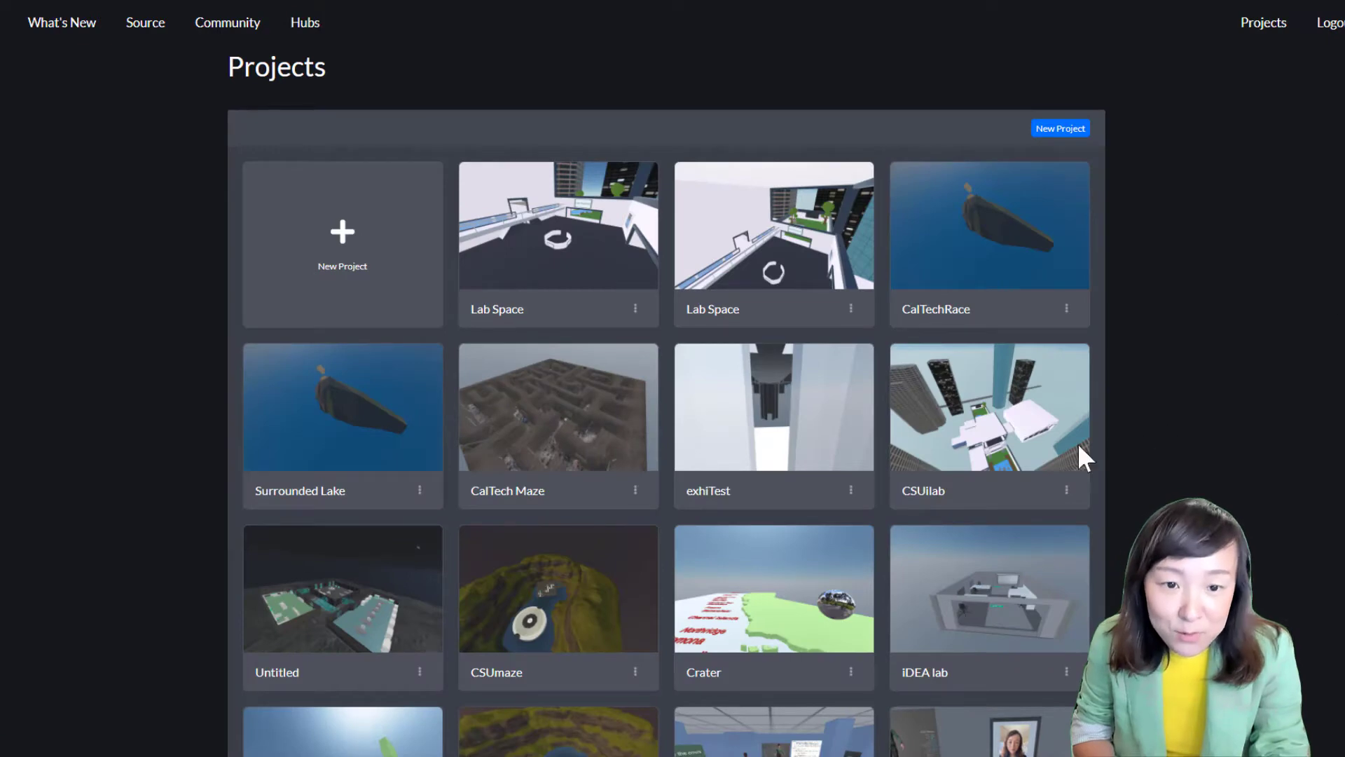
click(363, 254)
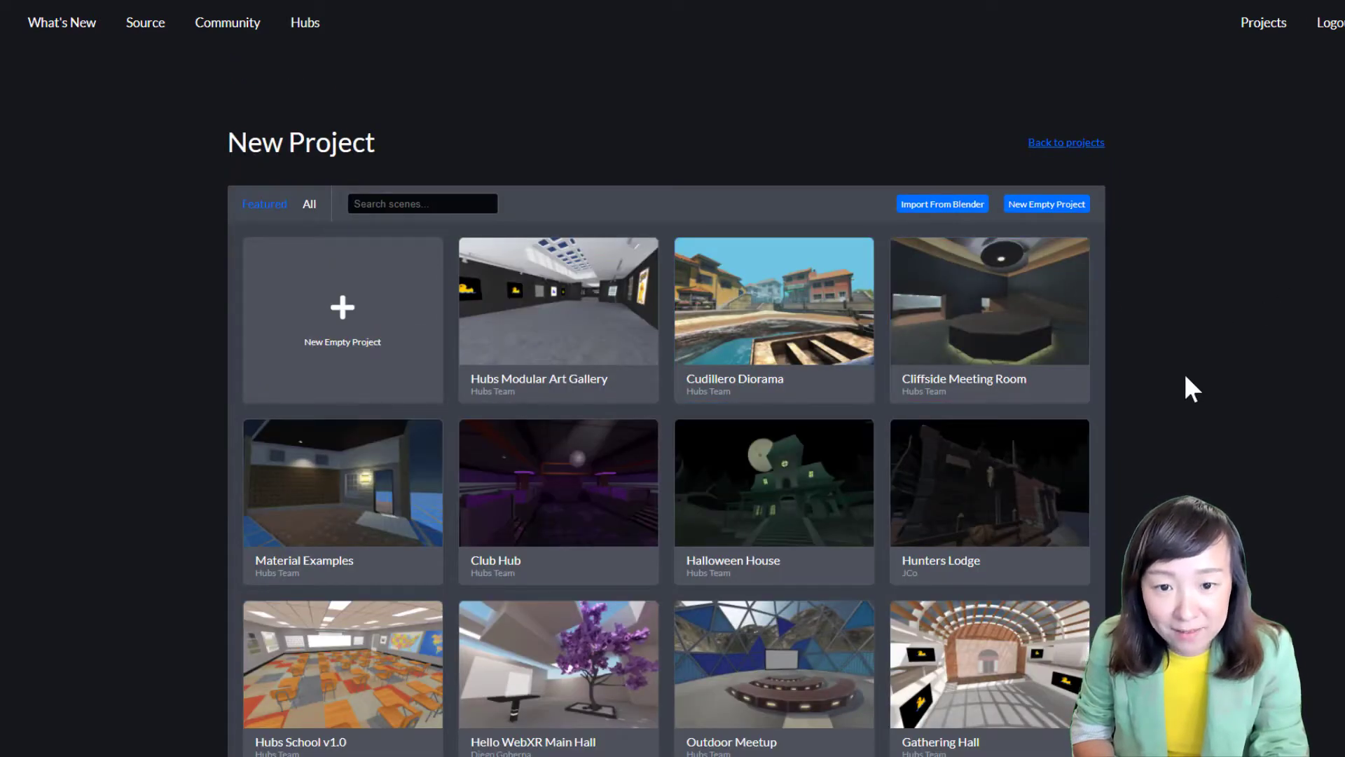
scroll(1184, 374, down, 2)
scroll(1243, 384, up, 2)
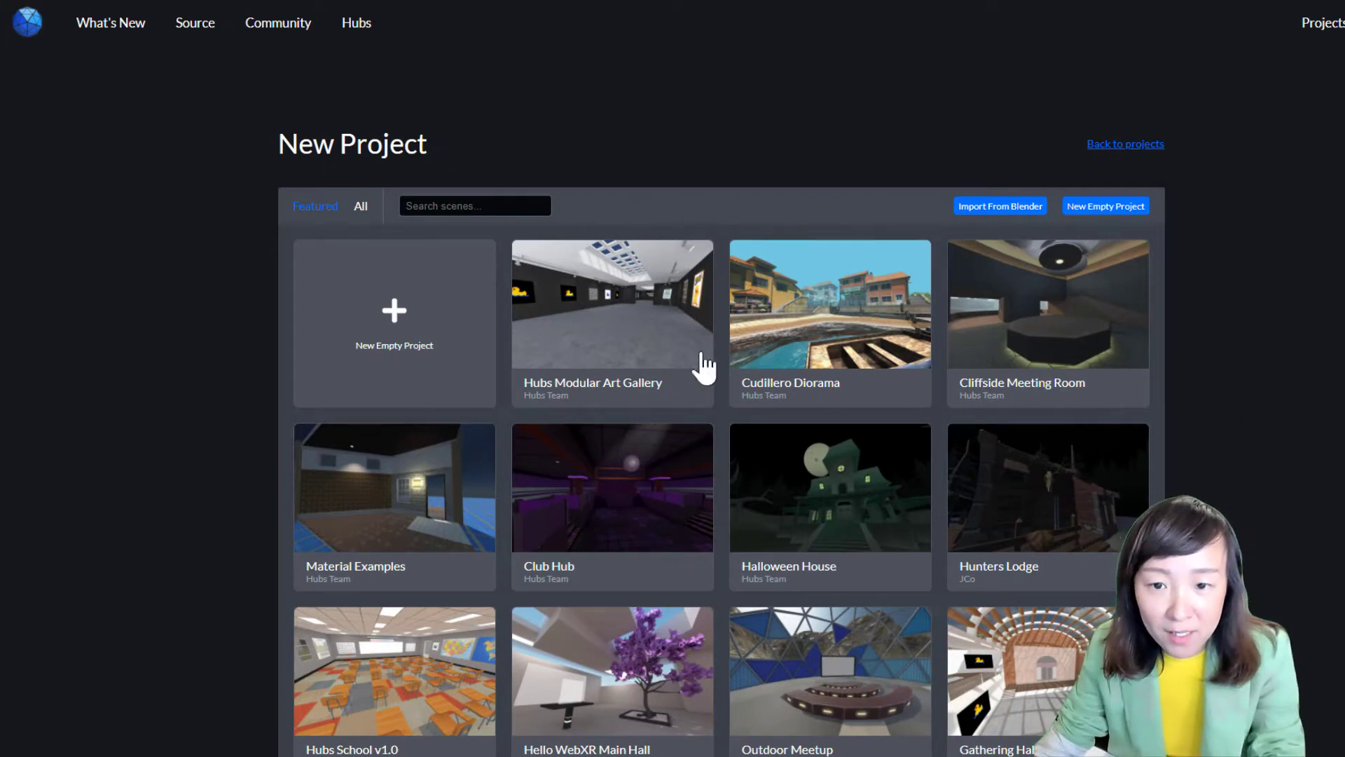
click(632, 358)
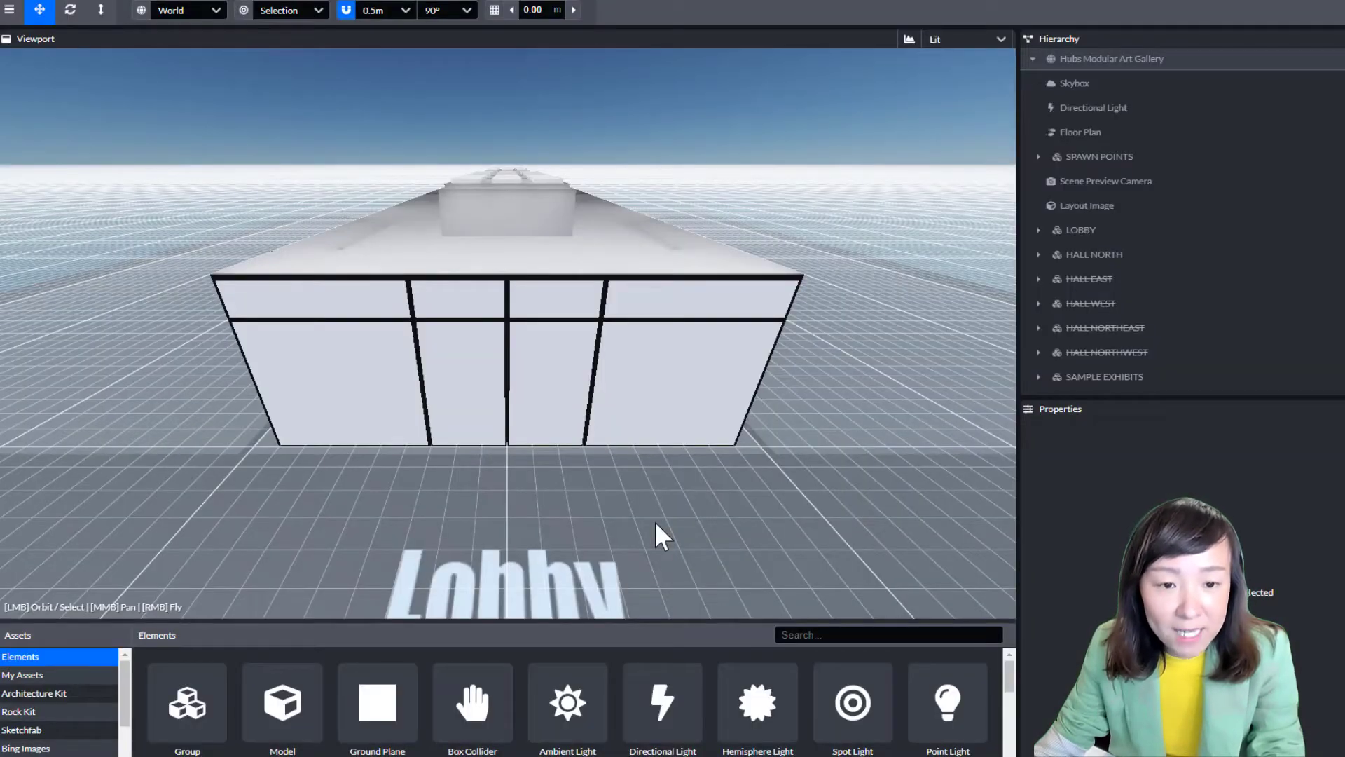
- Examine the gallery interior by moving through the lobby, along its exhibit walls and toward the adjoining hall
scroll(579, 405, up, 10)
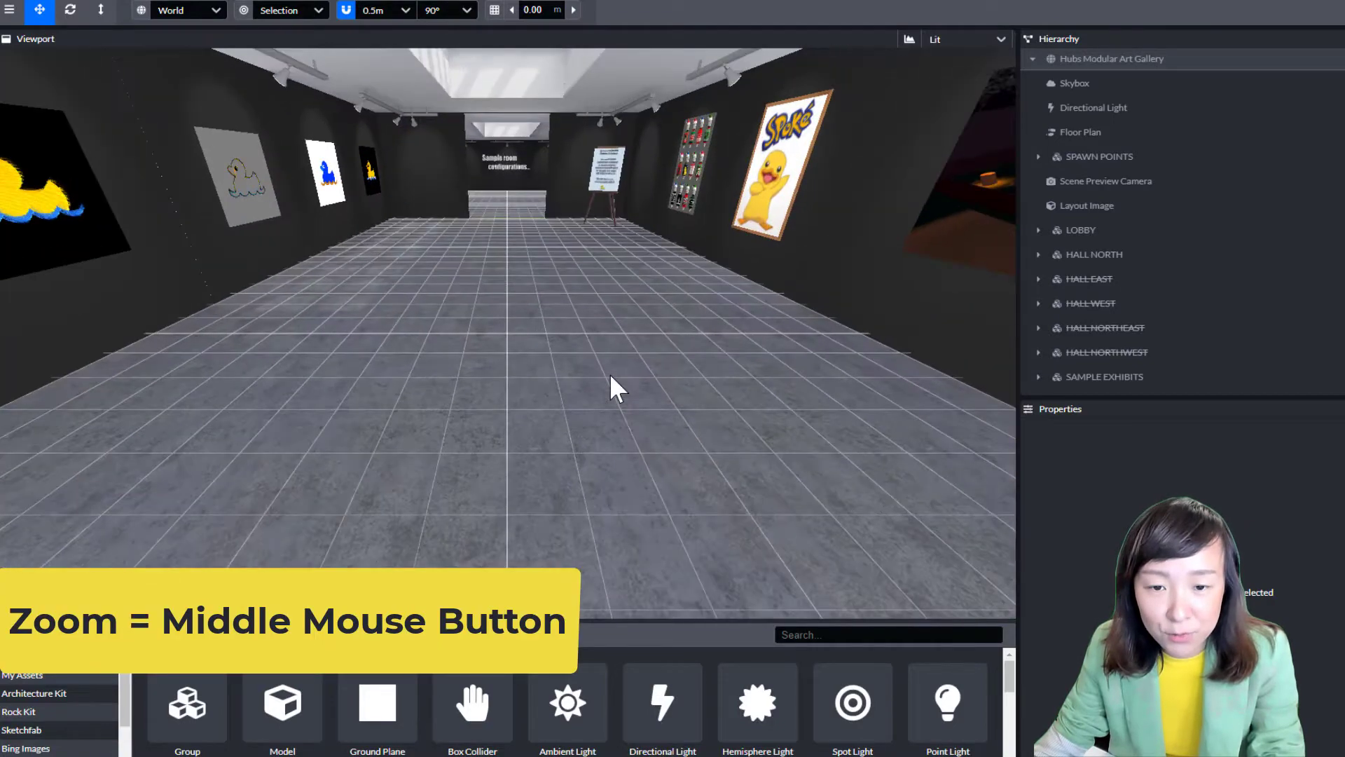
scroll(611, 378, up, 4)
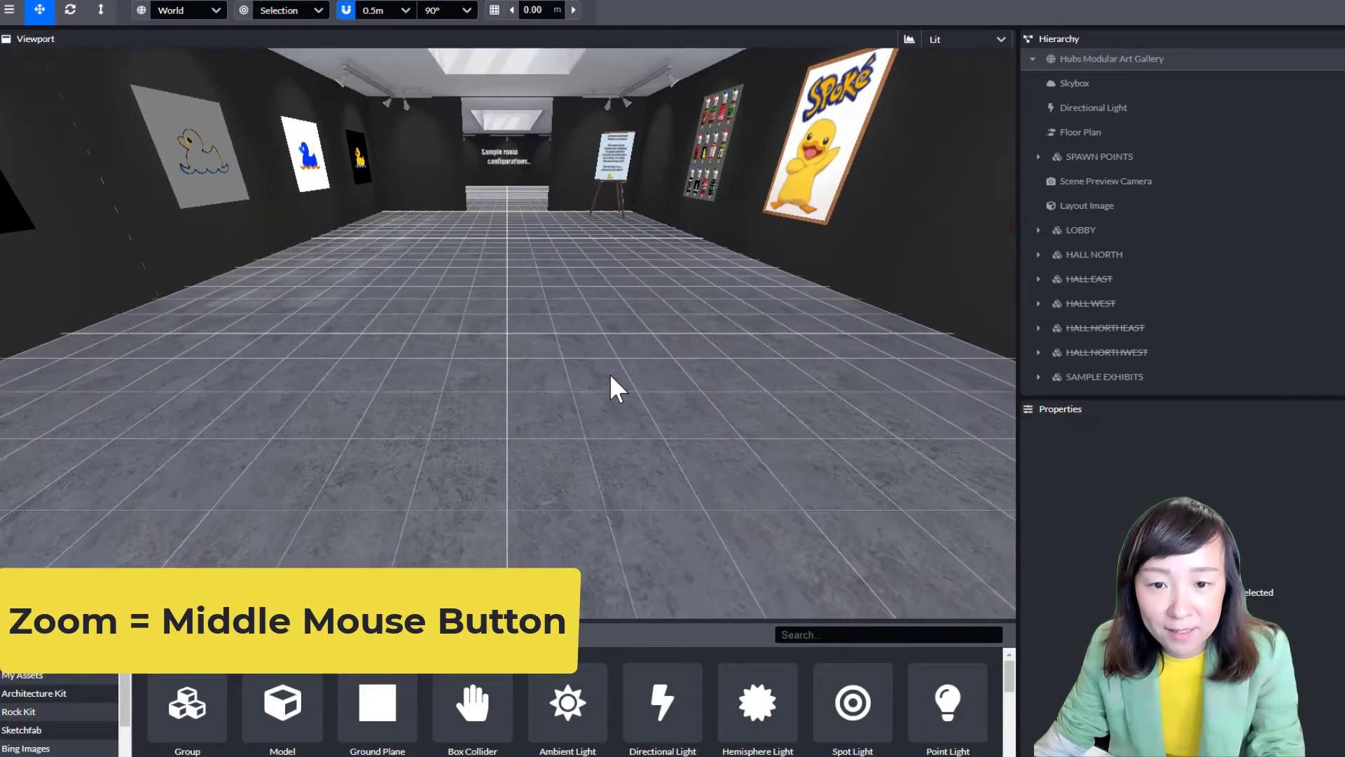
scroll(608, 234, down, 3)
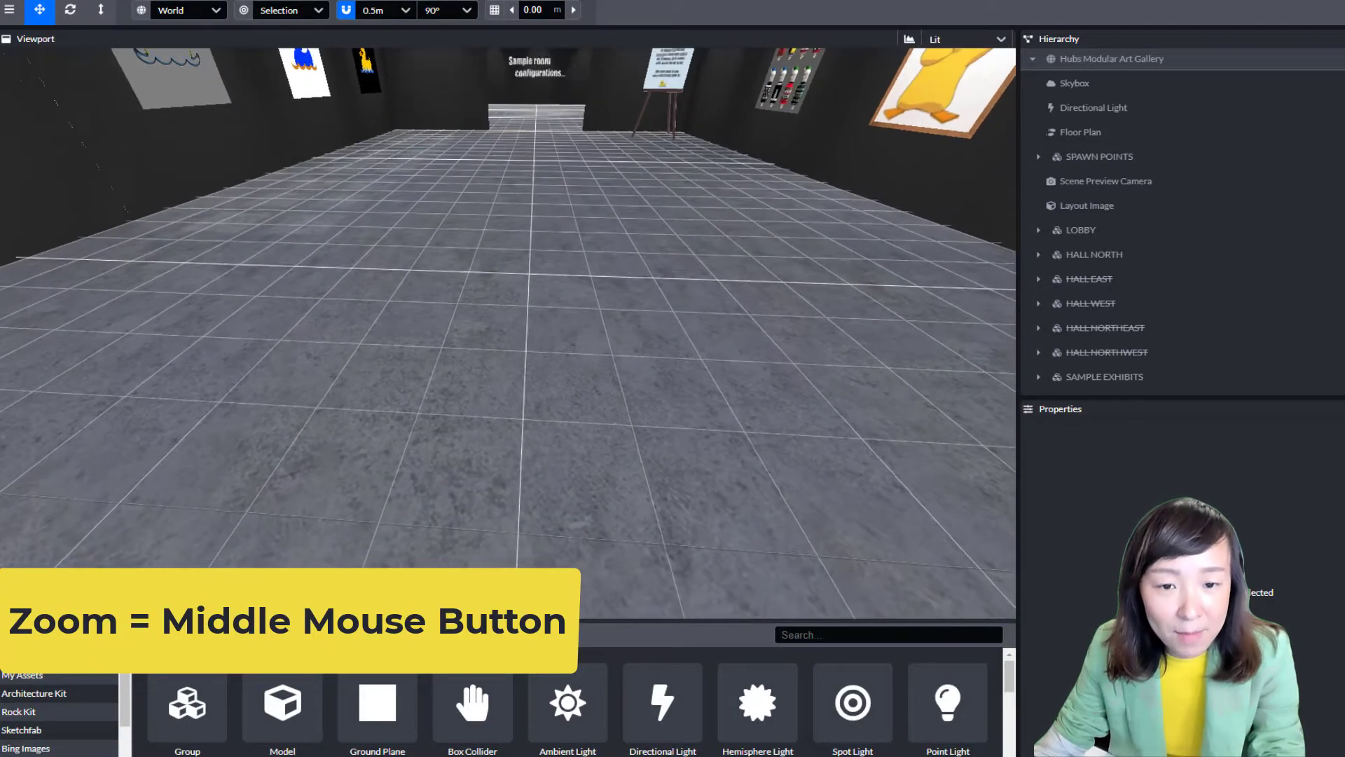
right_drag(608, 234, 655, 326)
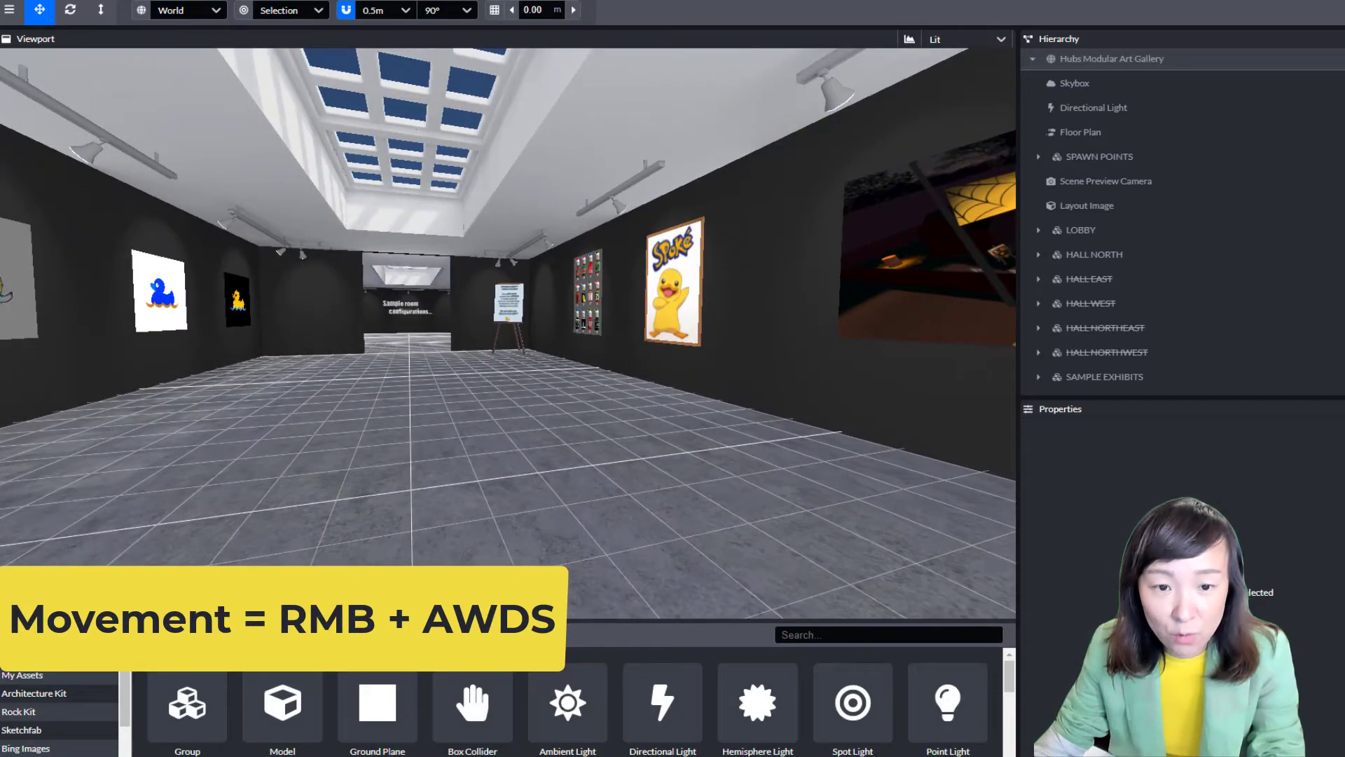
key(w)
mouse_move(670, 198)
right_down()
mouse_move(604, 199)
mouse_move(725, 185)
mouse_move(684, 185)
right_up()
key(w)
key(w)
key(w)
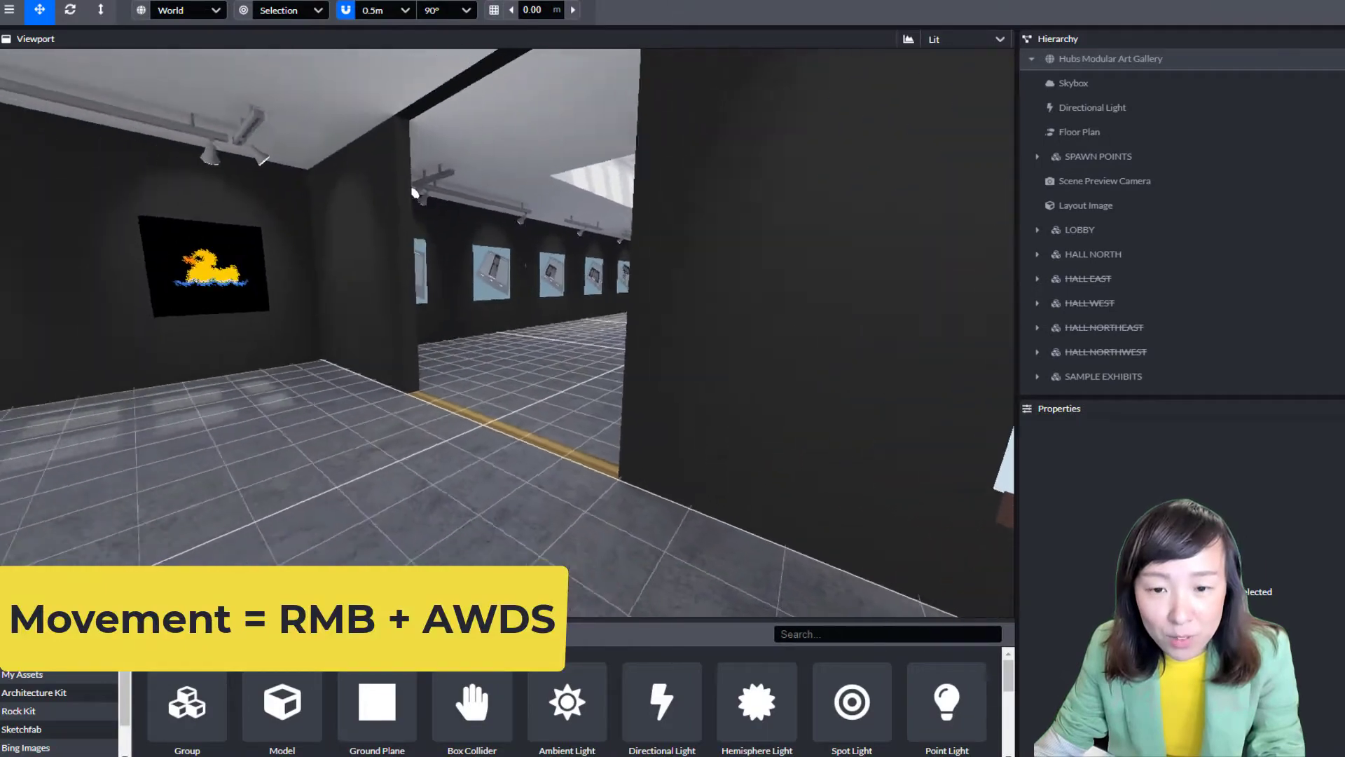
key(w)
mouse_move(507, 333)
right_down()
mouse_move(710, 326)
mouse_move(507, 315)
mouse_move(516, 301)
mouse_move(477, 297)
mouse_move(421, 354)
mouse_move(154, 368)
mouse_move(470, 332)
mouse_move(487, 297)
mouse_move(728, 295)
right_up()
key(w)
key(w)
key(w)
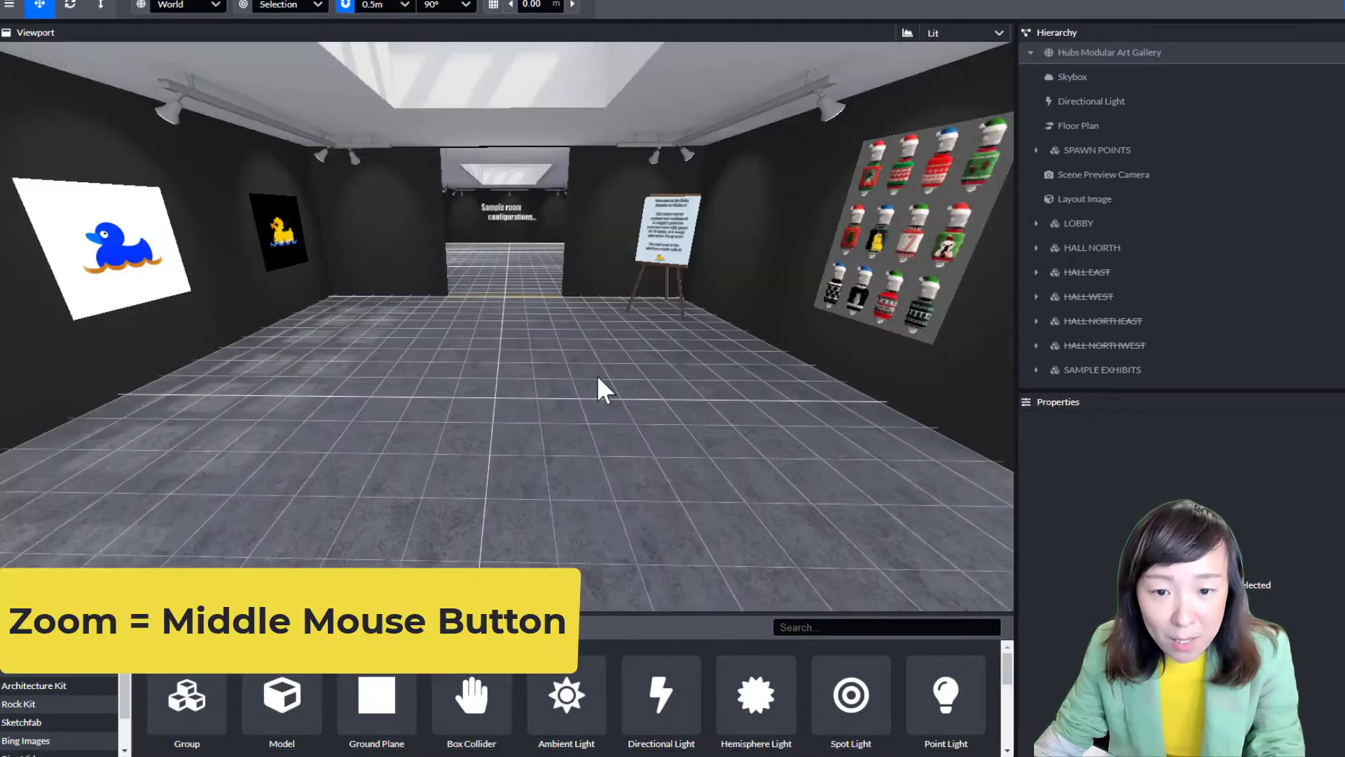
scroll(597, 377, down, 10)
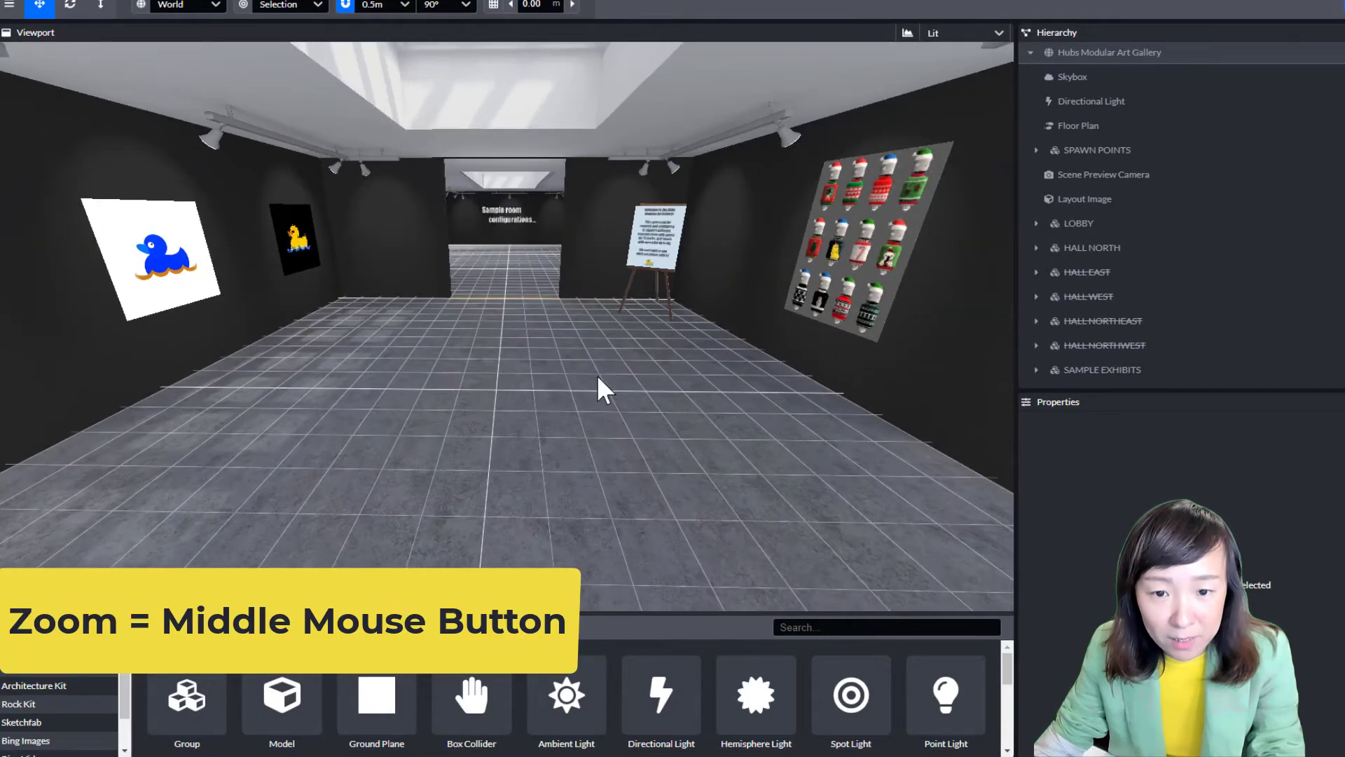
scroll(598, 378, down, 10)
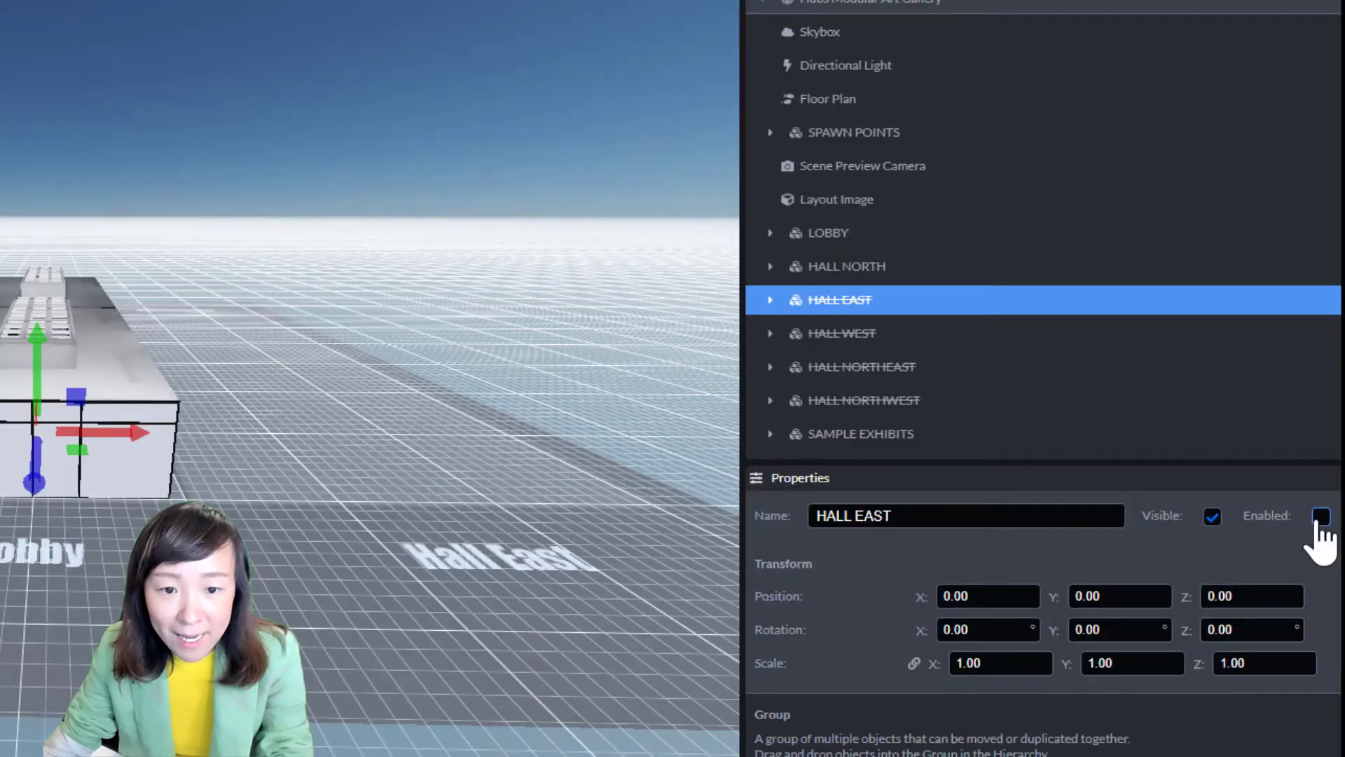
- Enable the HALL EAST and HALL WEST groups in the gallery scene
click(1320, 517)
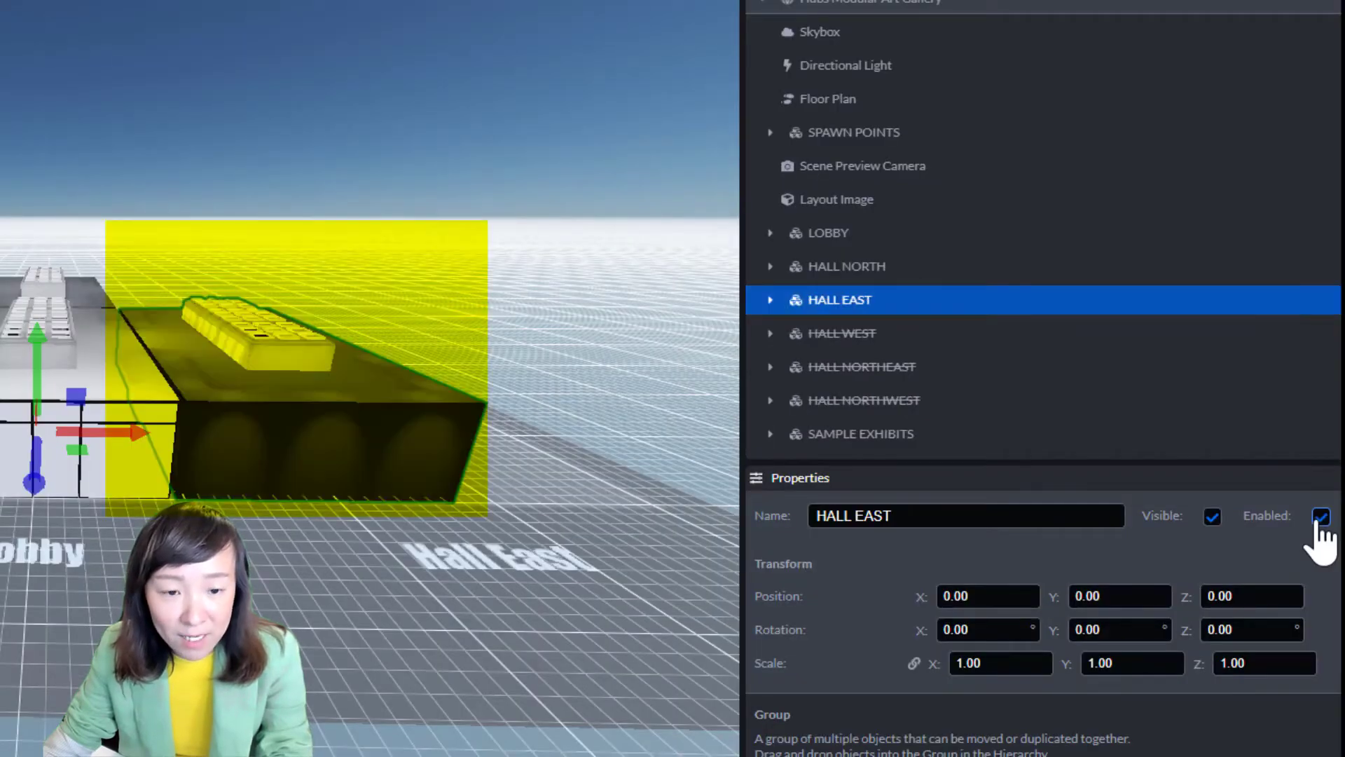
click(957, 335)
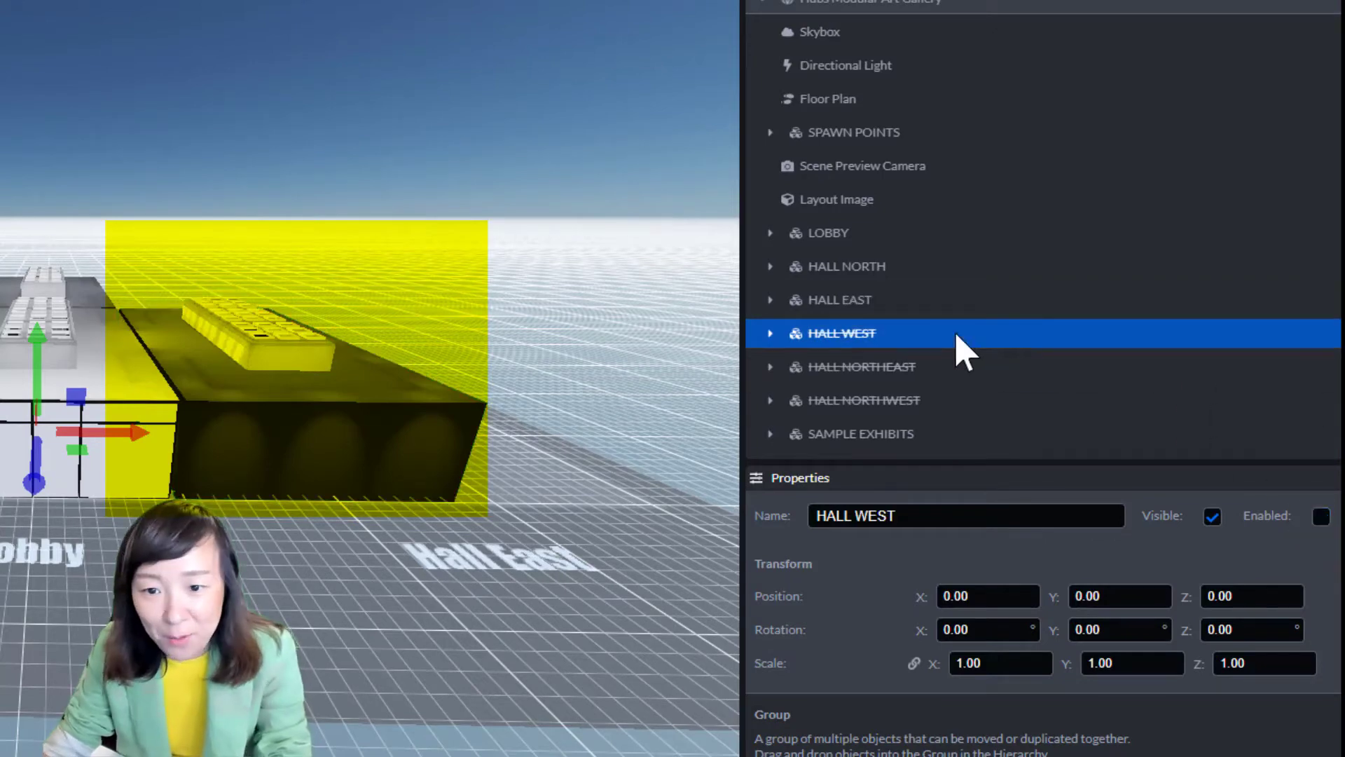
click(1320, 517)
- Enable the HALL NORTHEAST and HALL NORTHWEST groups in the gallery scene
drag(595, 559, 542, 640)
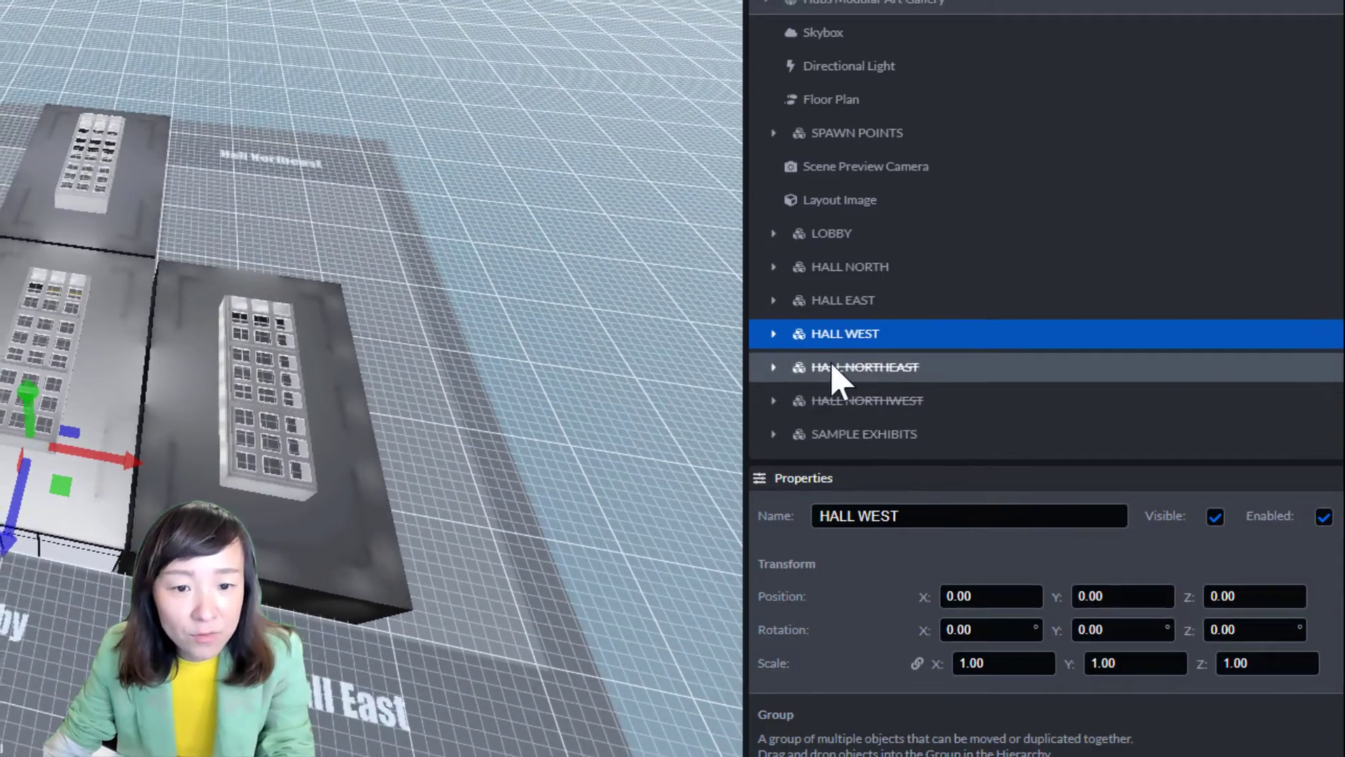
click(832, 367)
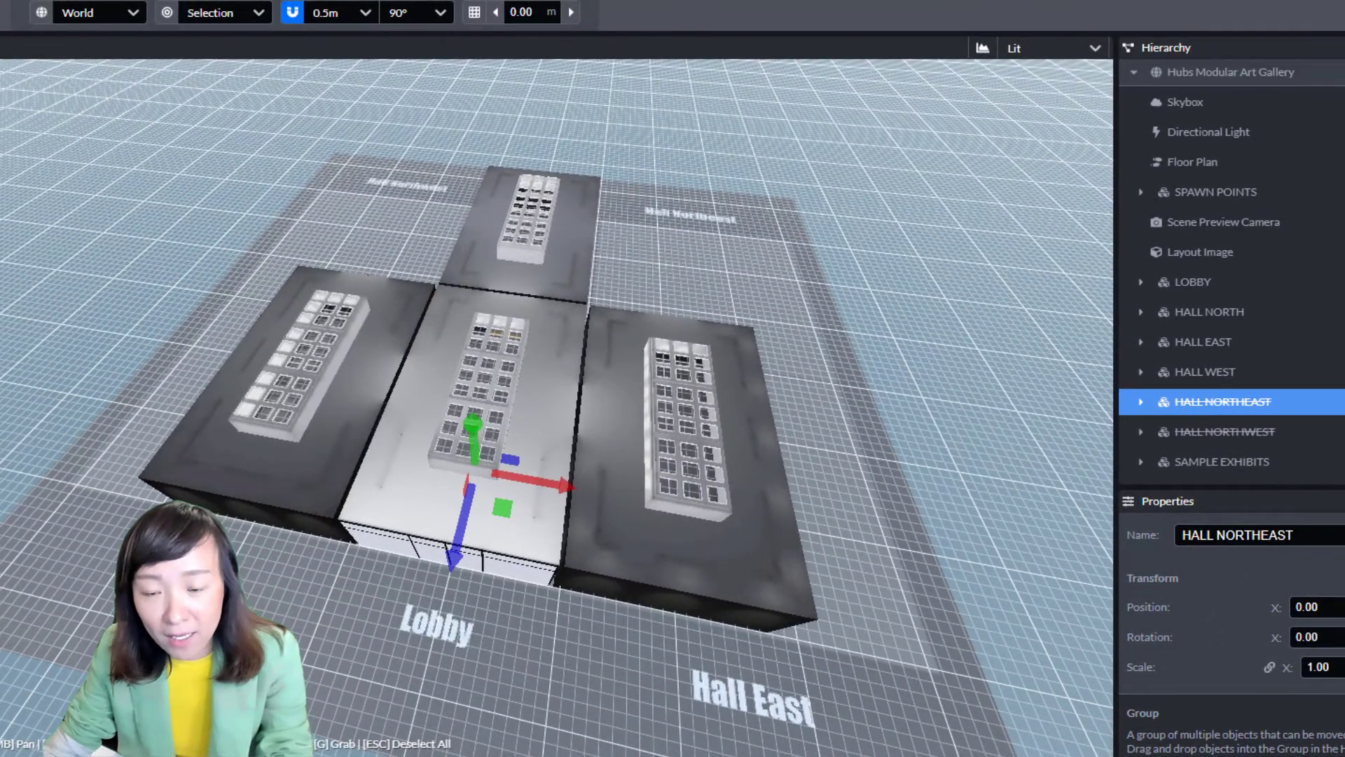
click(1342, 535)
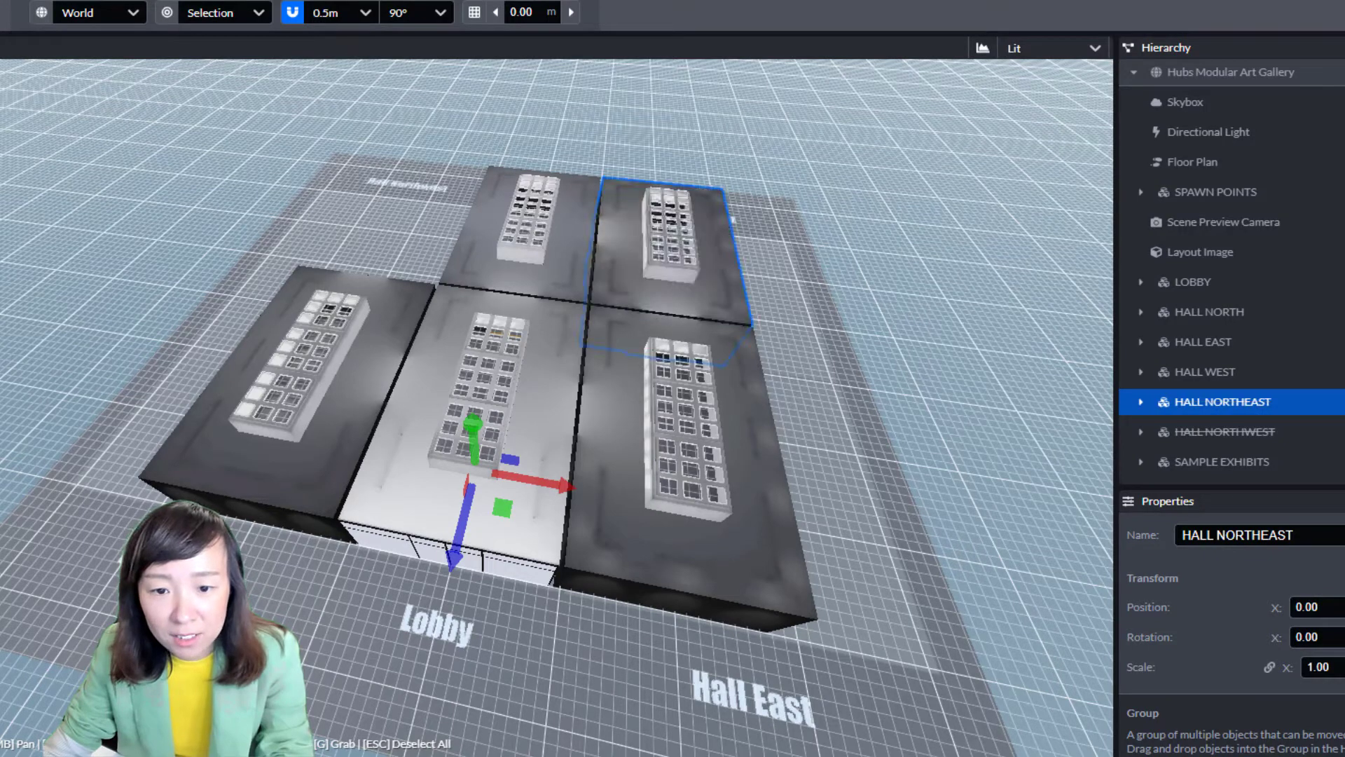
click(1236, 433)
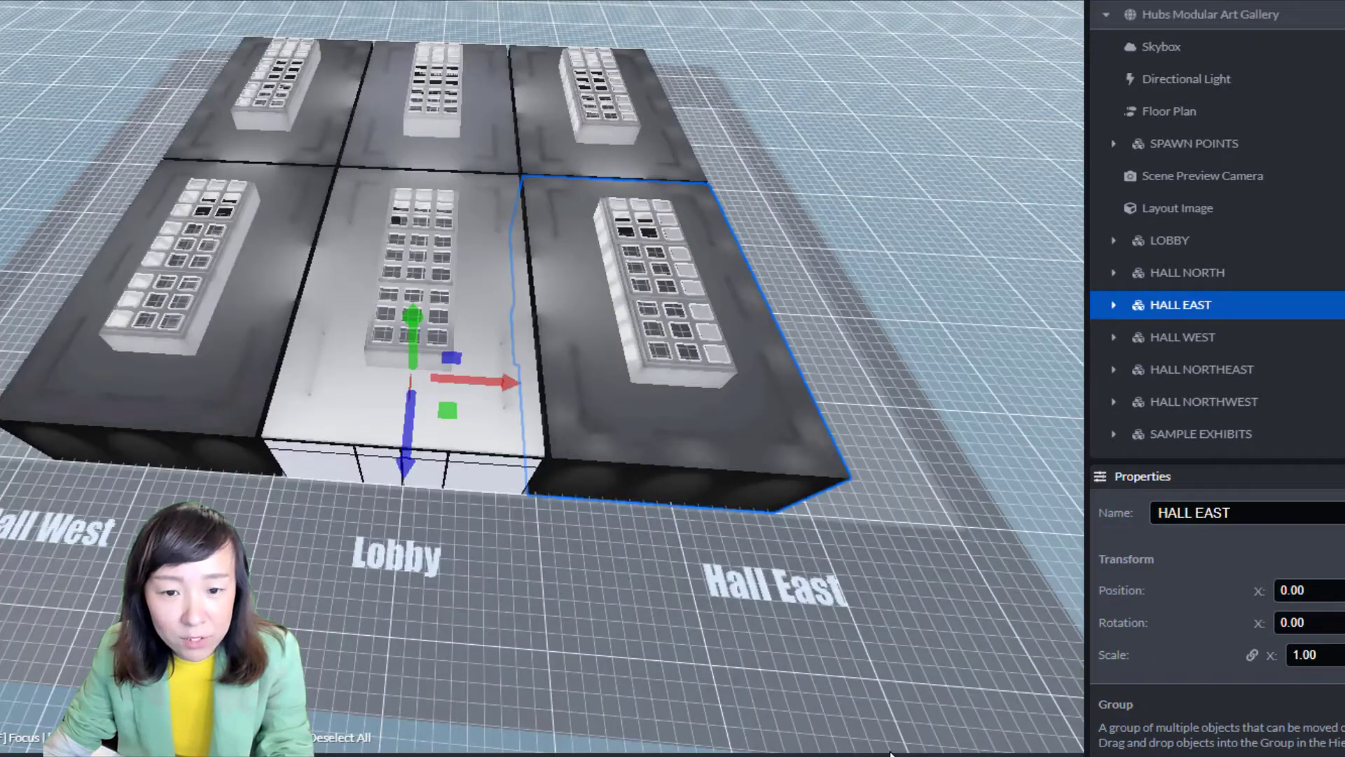
- Enable the HALL EAST - LONG variant inside the HALL EAST group
click(1114, 306)
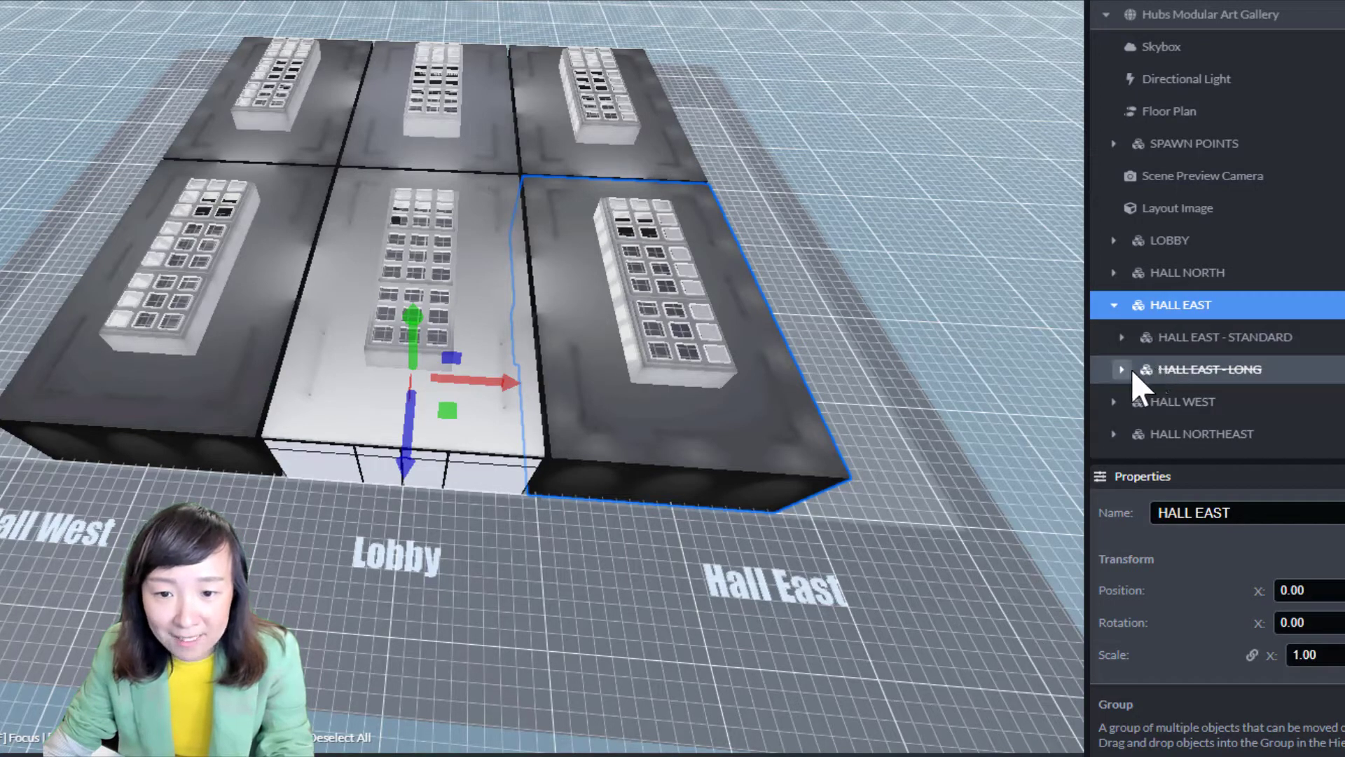
click(1219, 369)
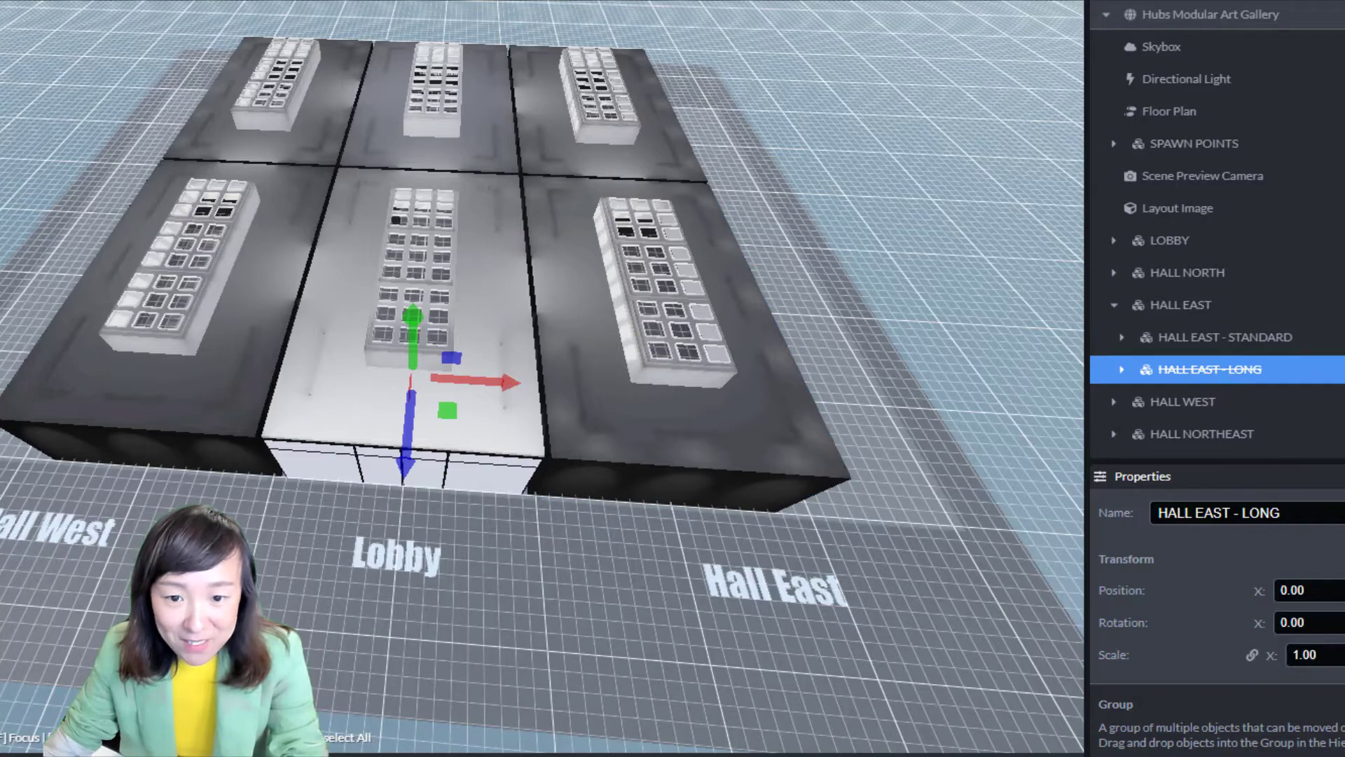
click(1343, 513)
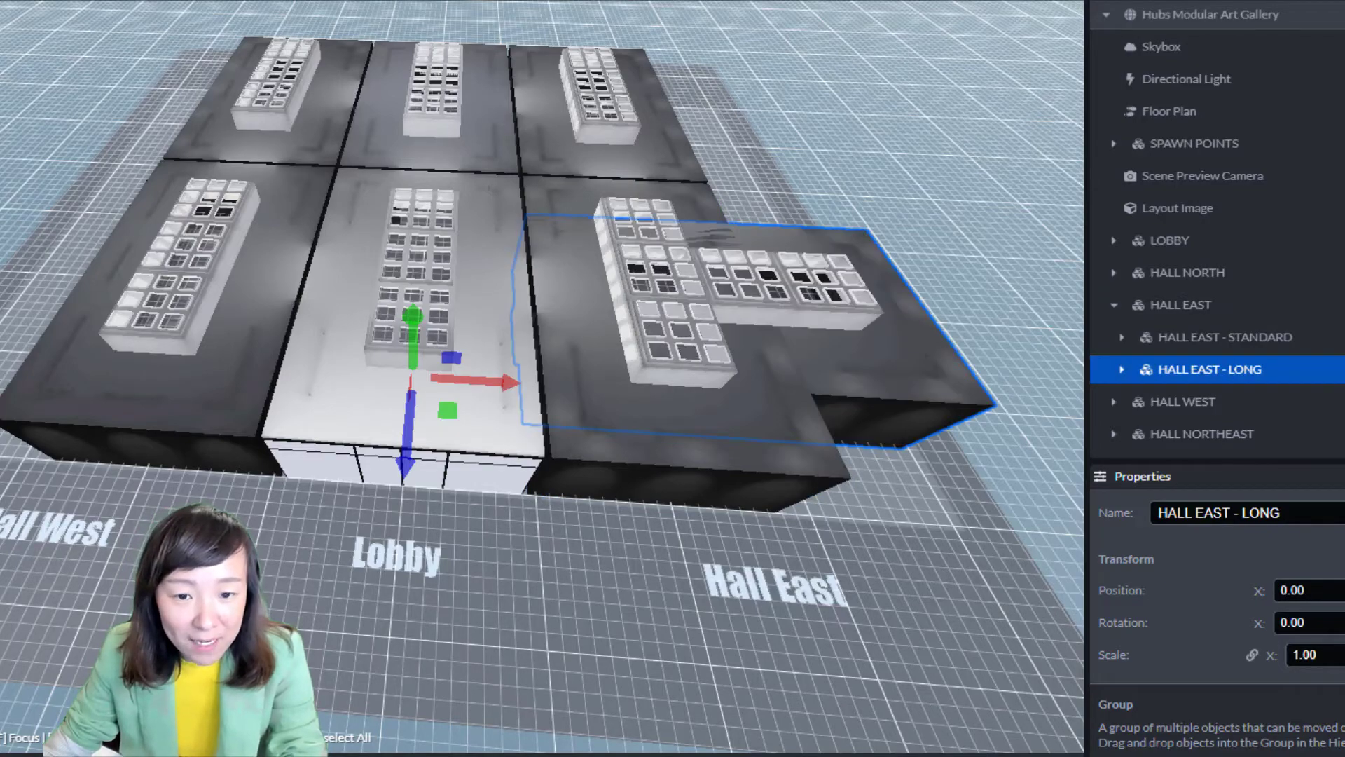
drag(832, 546, 636, 529)
scroll(667, 467, down, 3)
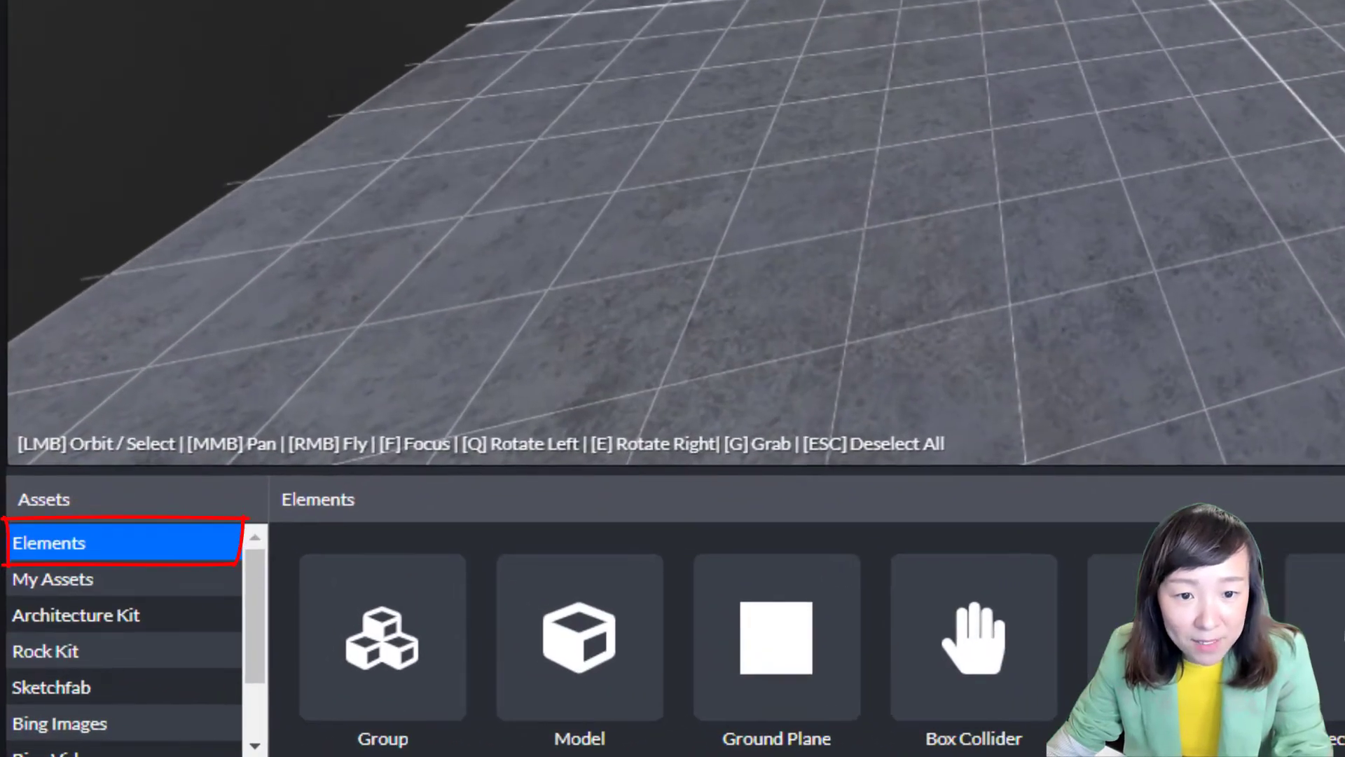
scroll(1175, 3, up, 4)
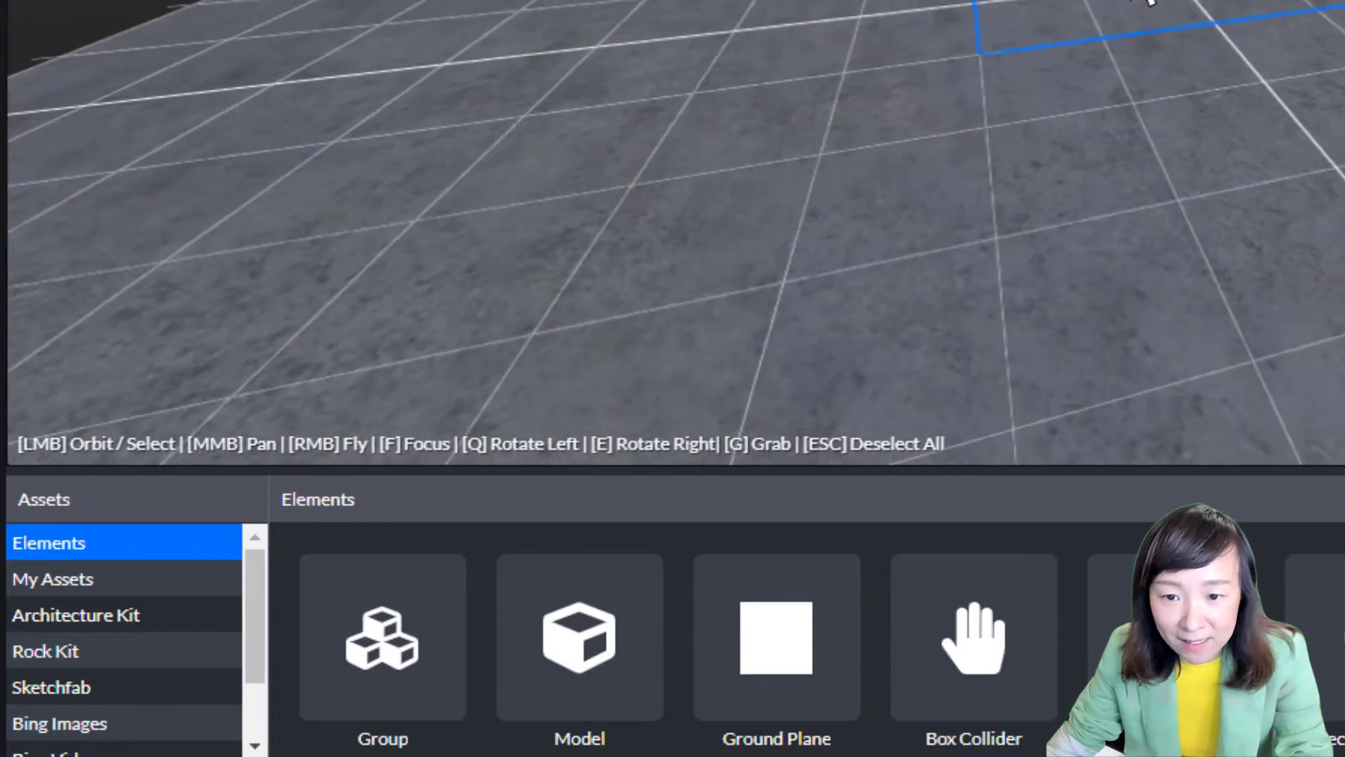
scroll(1149, 4, up, 2)
scroll(1131, 8, up, 2)
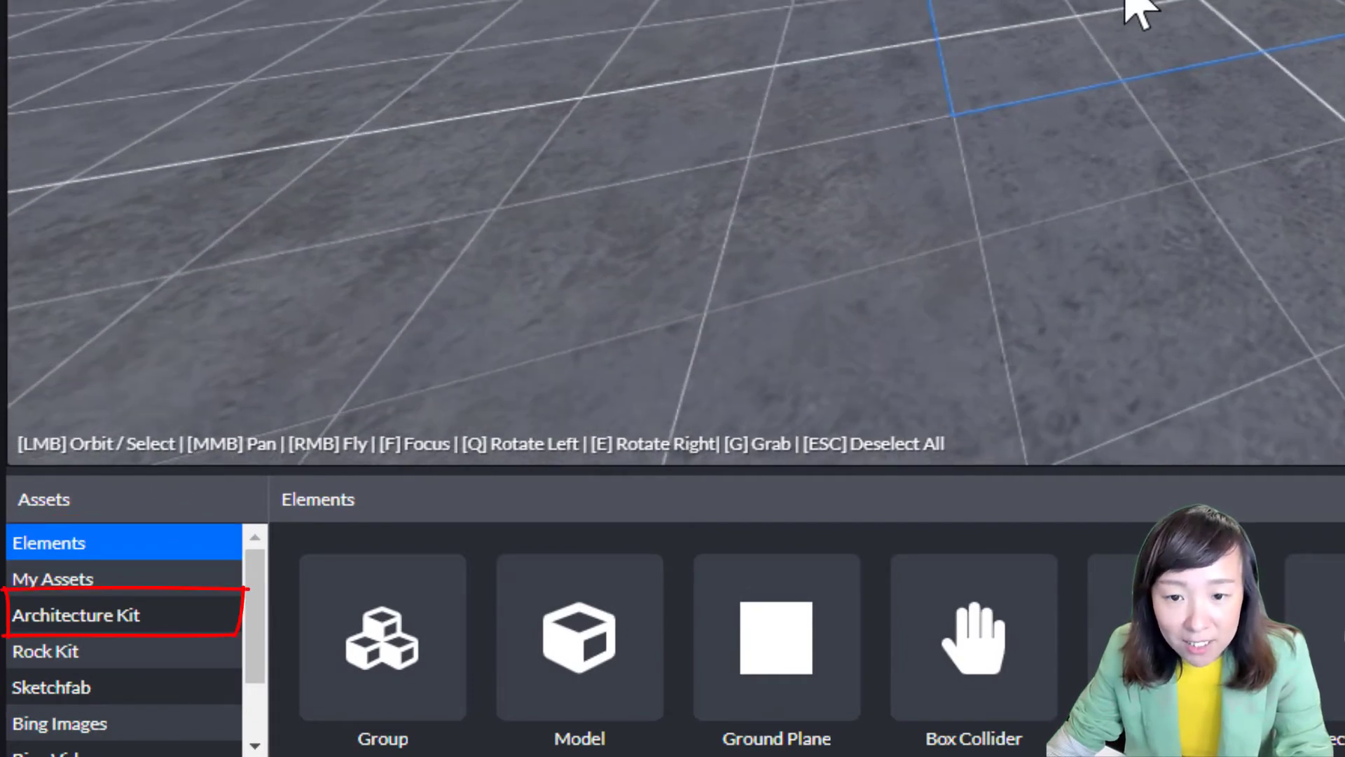
drag(1128, 4, 1217, 3)
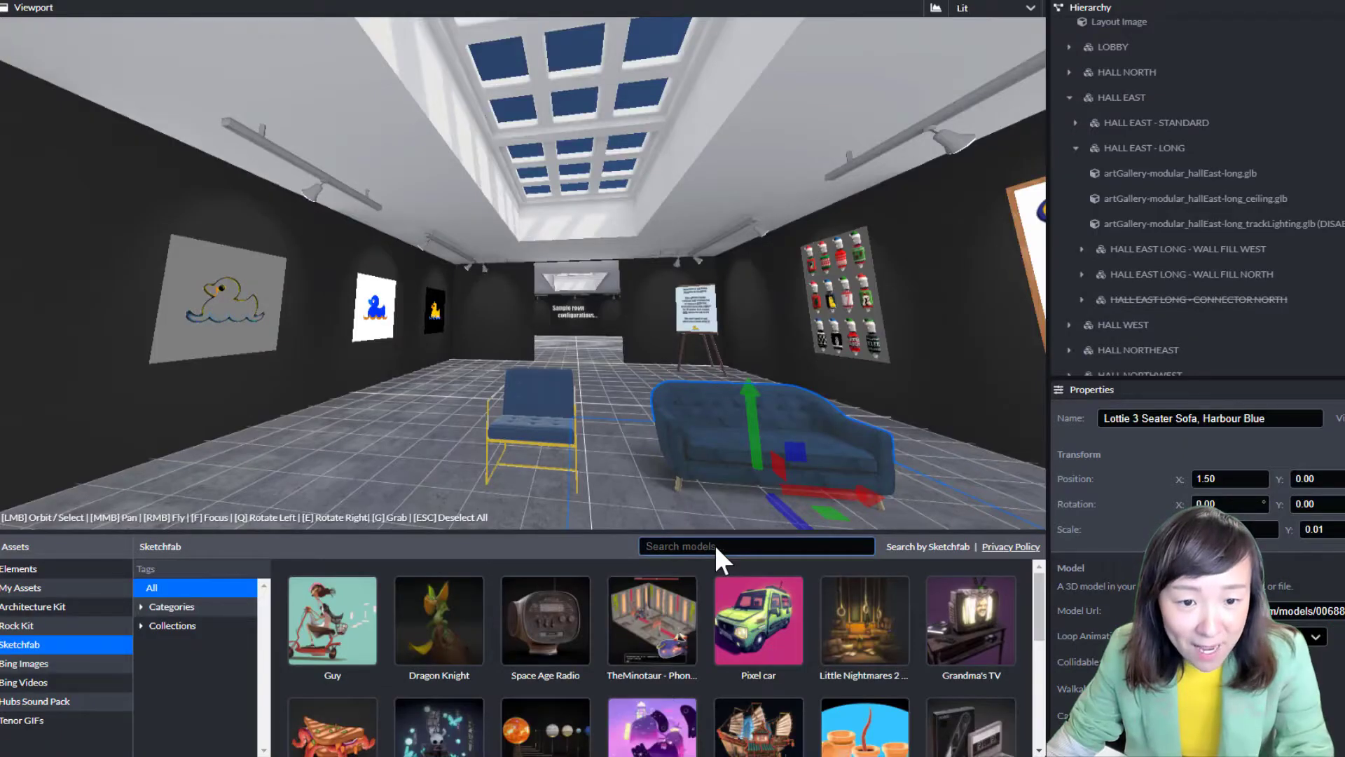
- Search the Sketchfab models for "sofa blue" and enlarge the results area to browse more sofas
click(715, 547)
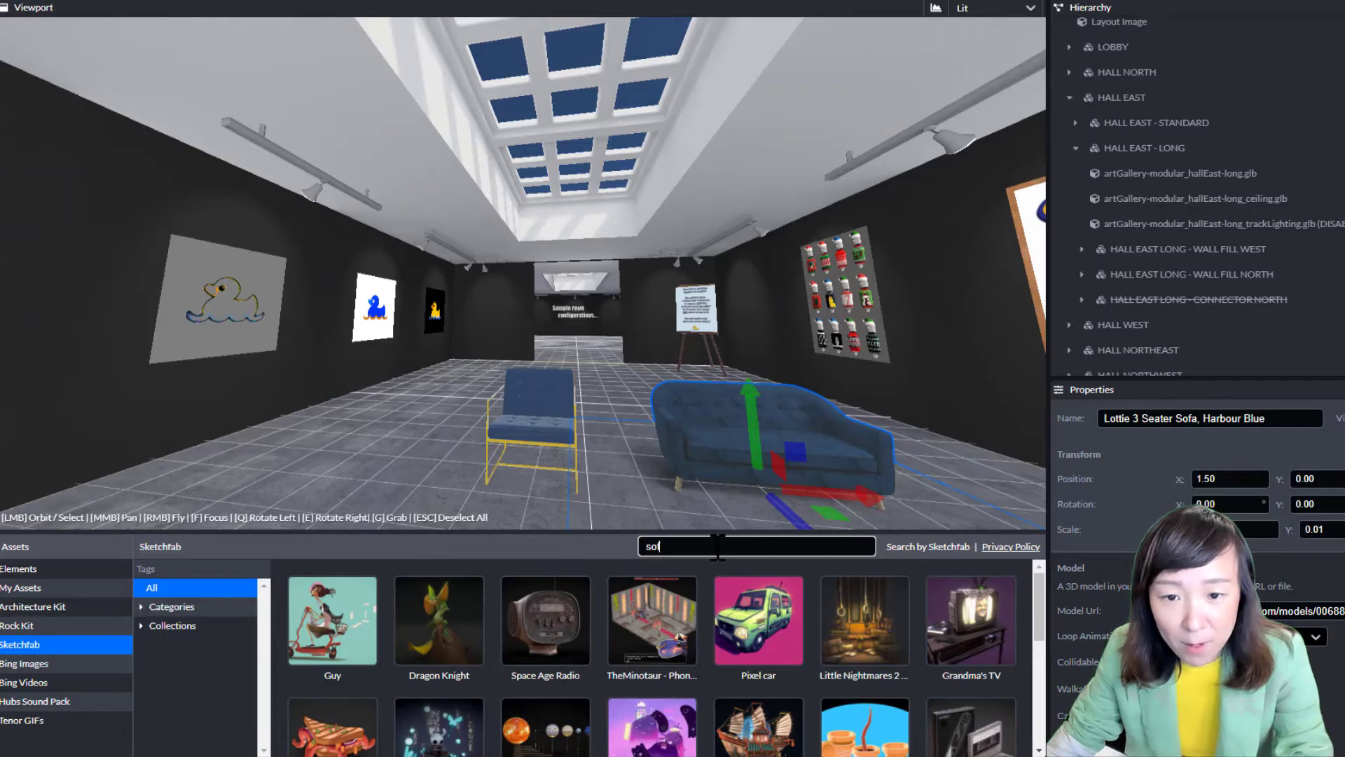
text(sofa blu)
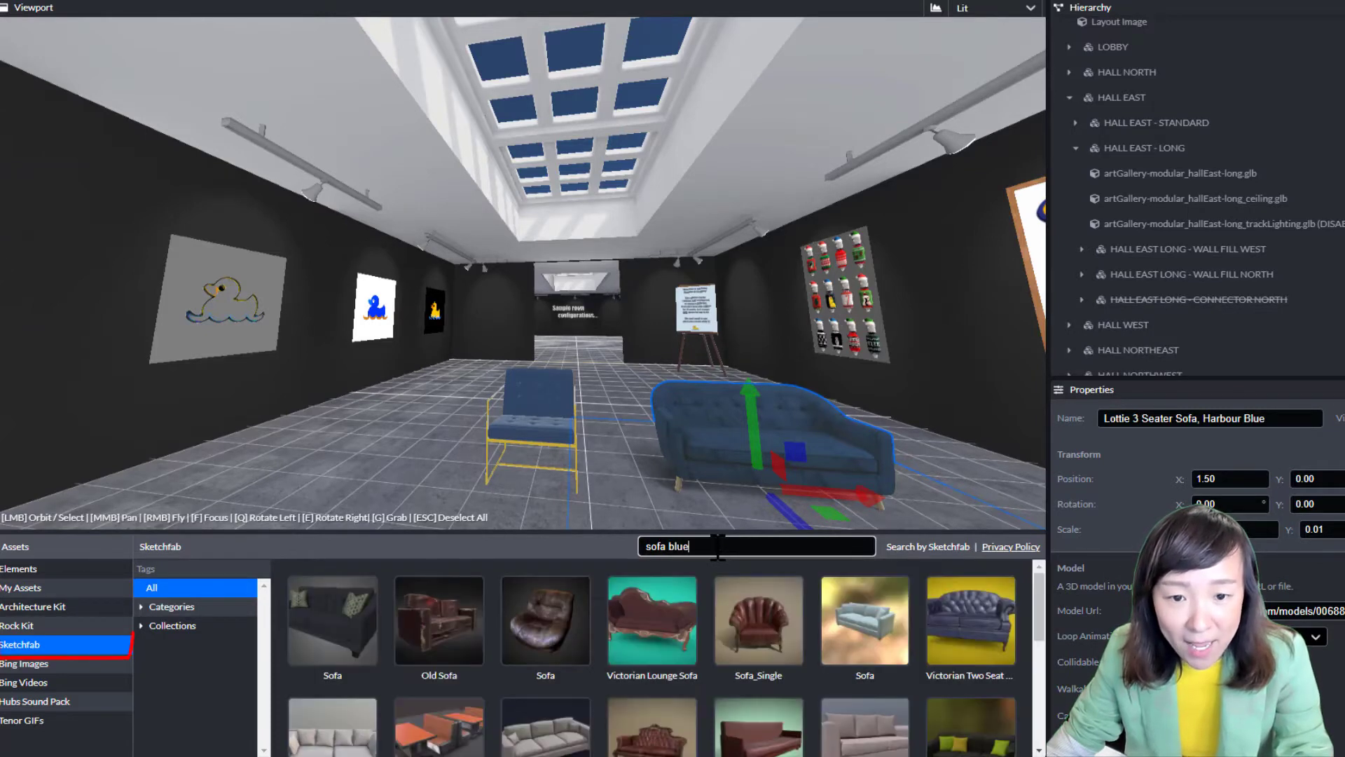
text(e)
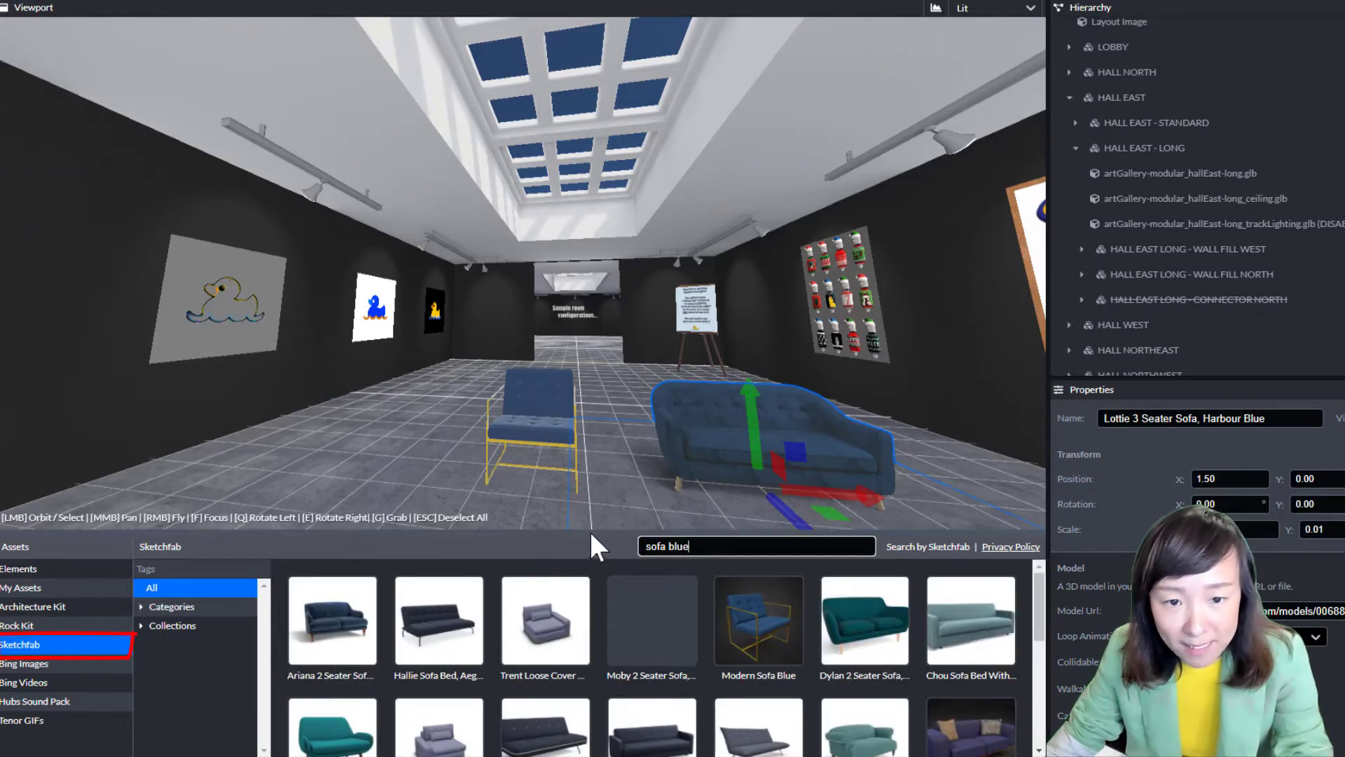
mouse_move(590, 531)
mouse_down()
mouse_move(580, 138)
mouse_move(586, 405)
mouse_move(587, 387)
mouse_up()
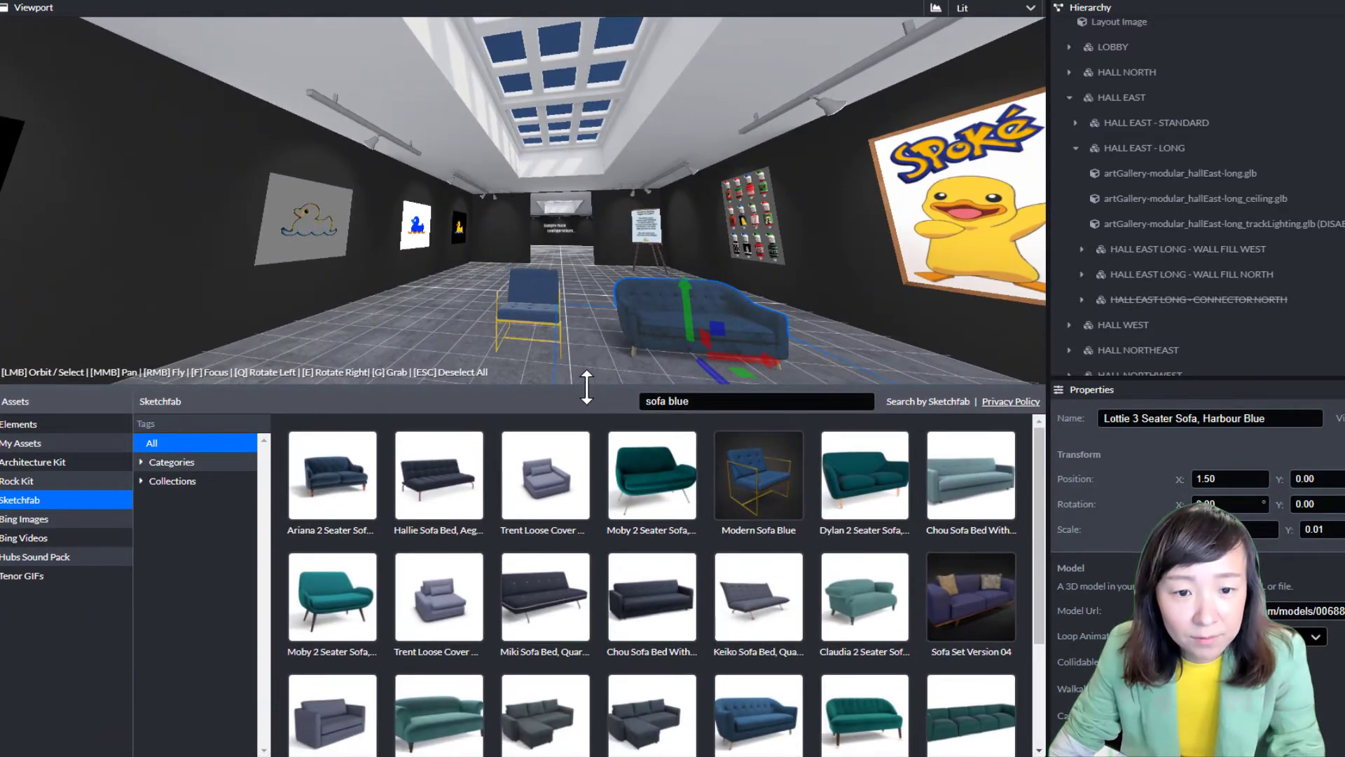
mouse_move(791, 512)
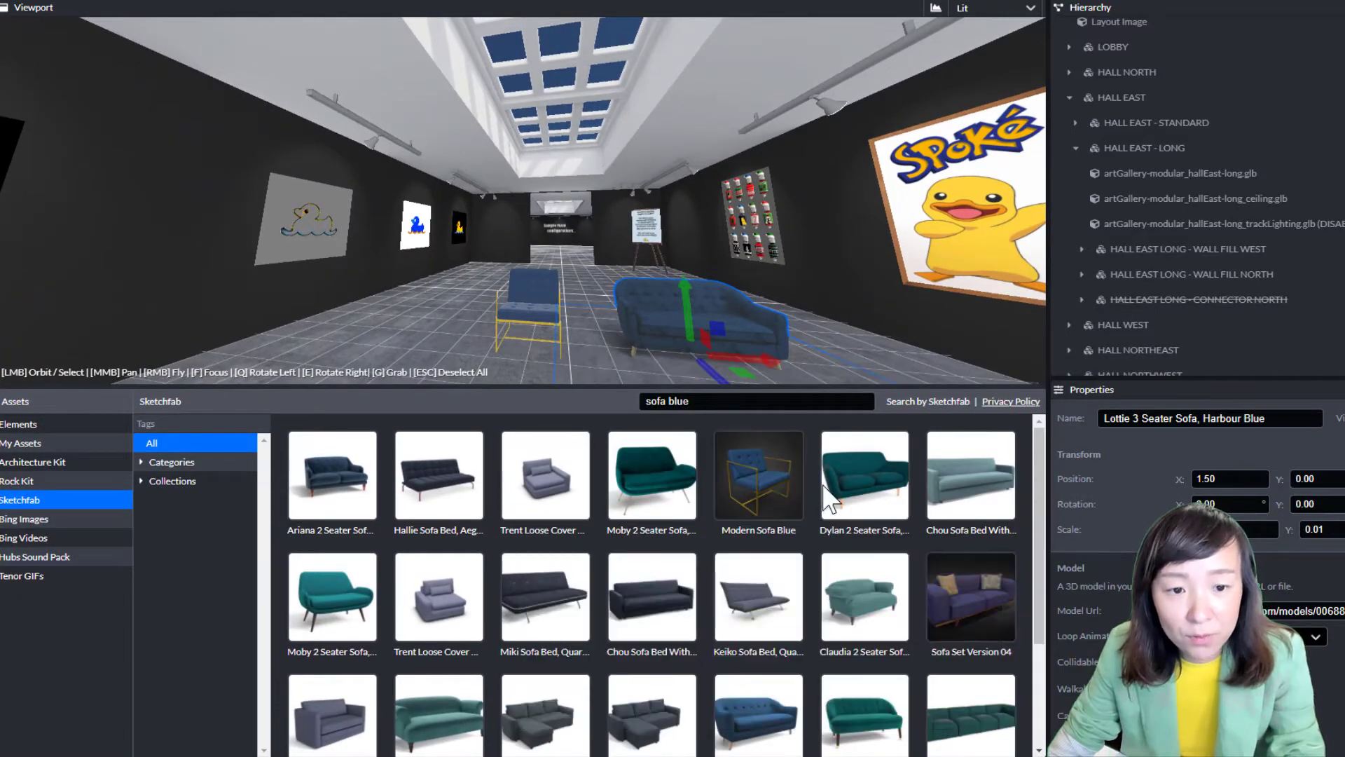
mouse_move(871, 573)
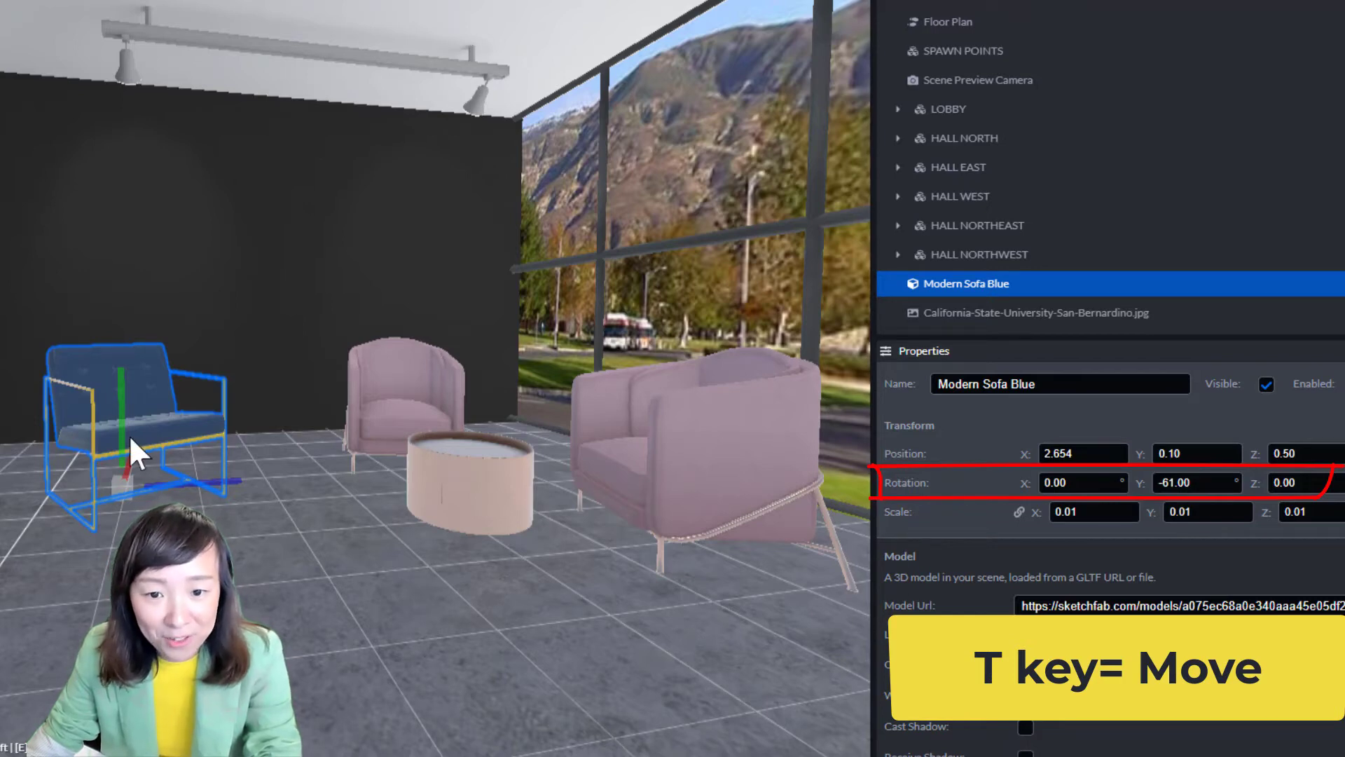
- Move the Modern Sofa Blue model slightly on the floor opposite the pink sofas and round table
mouse_move(141, 485)
mouse_down()
mouse_move(187, 468)
mouse_move(137, 493)
mouse_up()
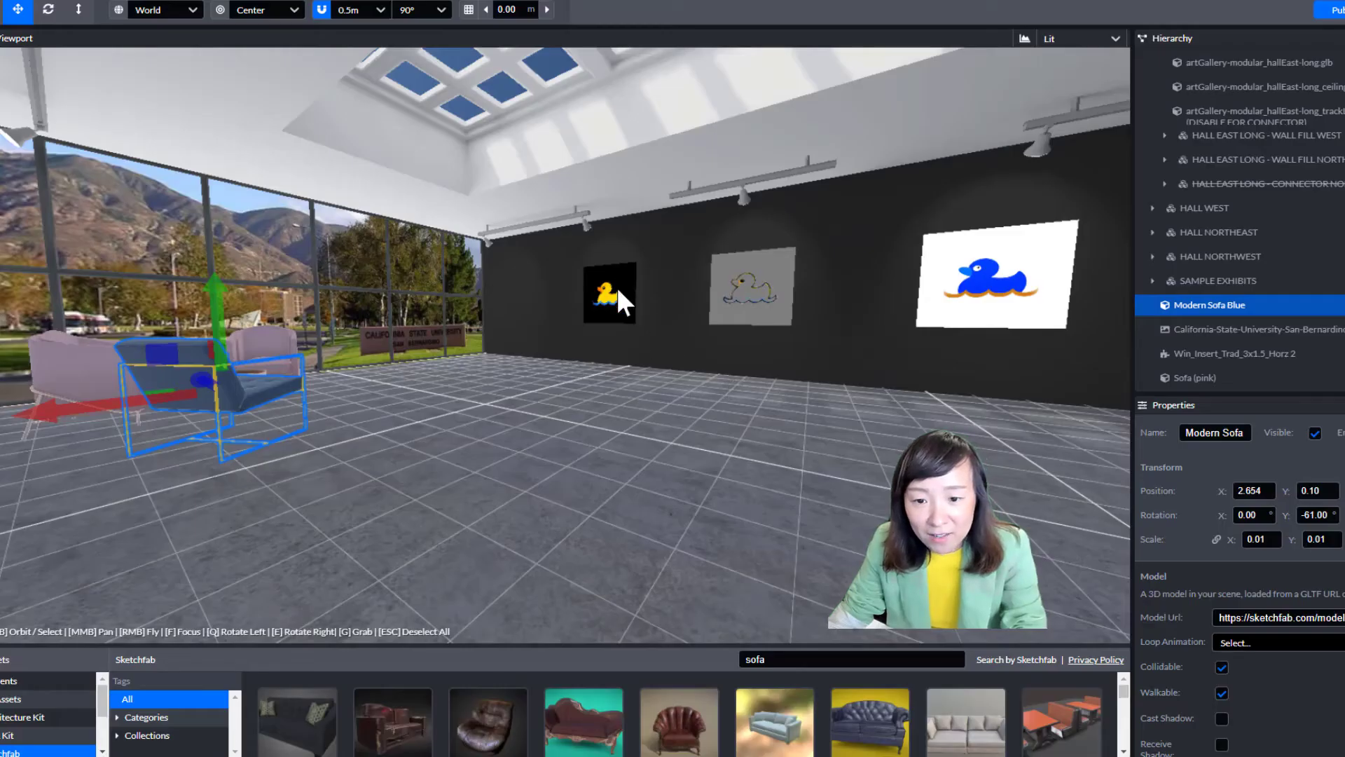
- Delete the three duck logo images, hubsLogo-02, hubsLogo-03 and hubsLogo-04, from the dark gallery wall
click(616, 287)
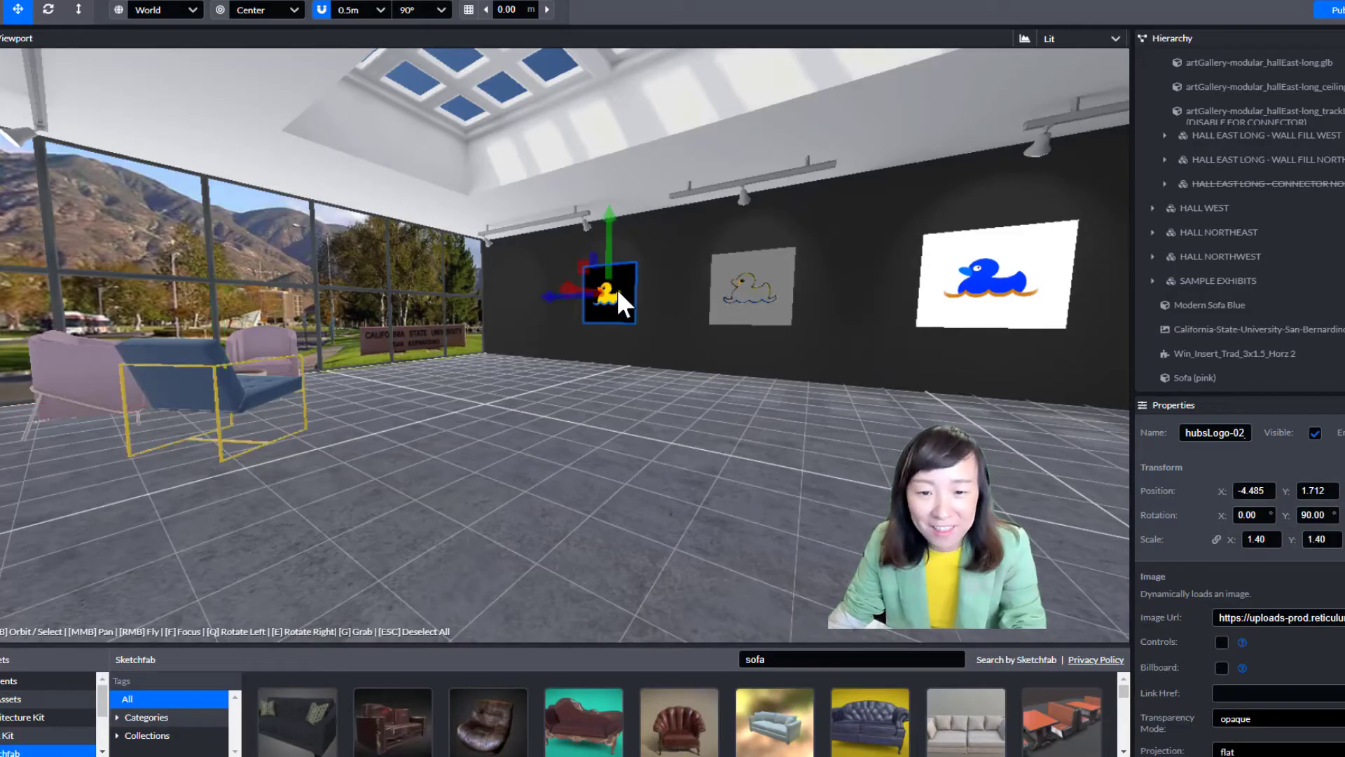
key(Delete)
double_click(741, 300)
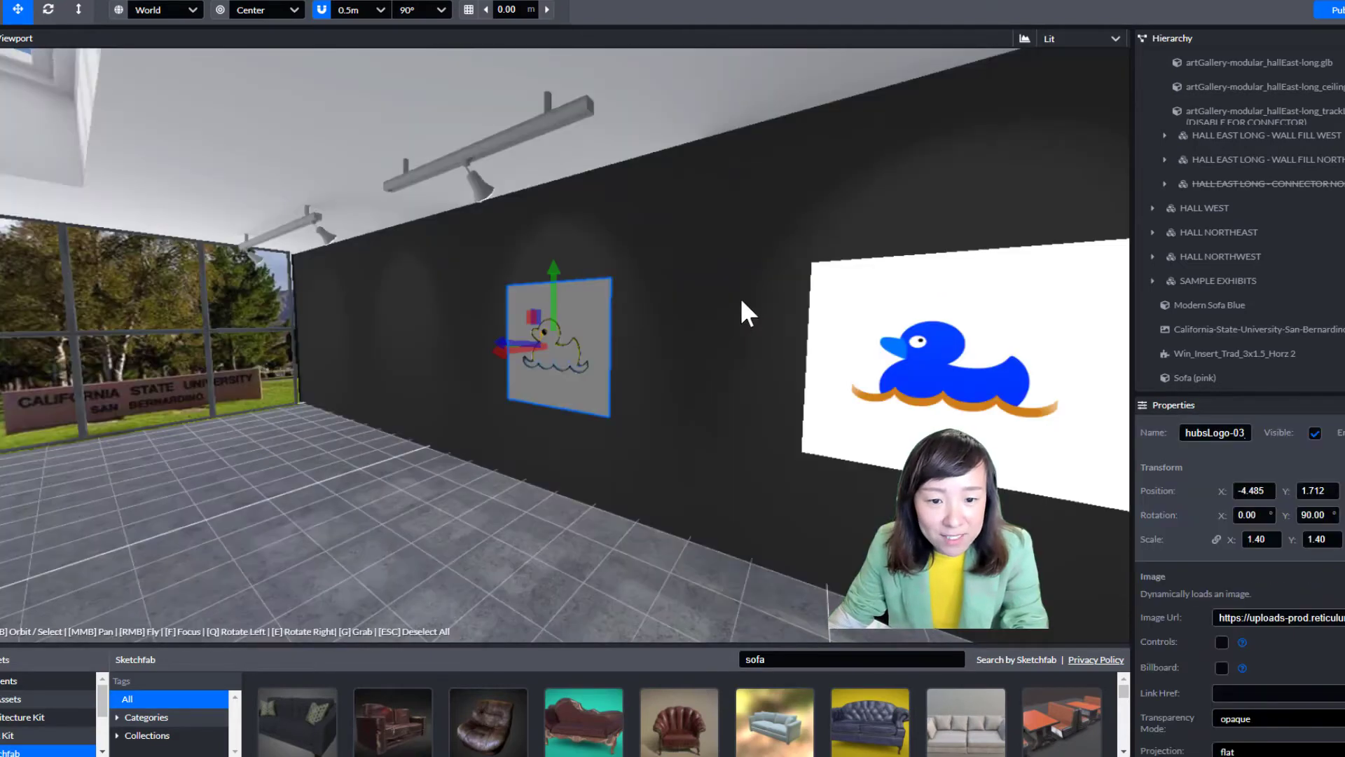
key(Delete)
click(953, 372)
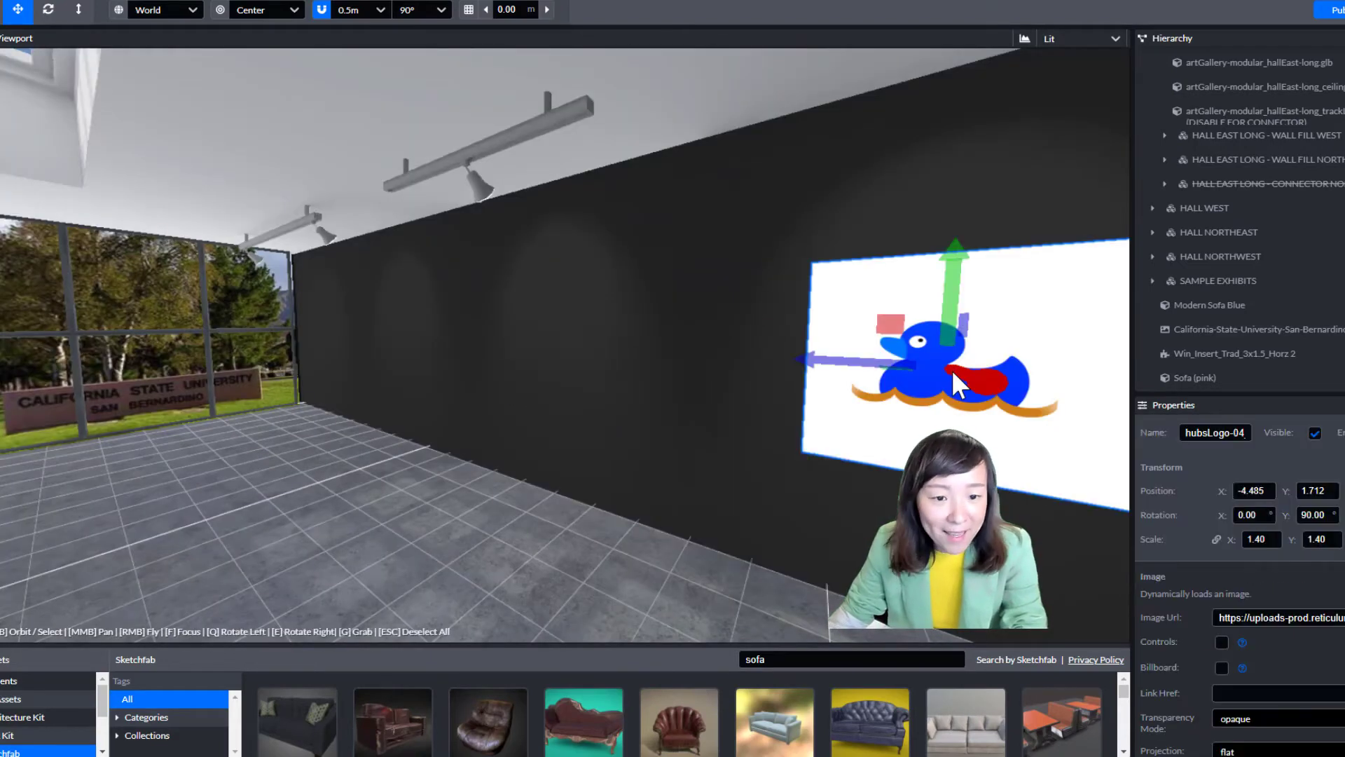
key(Delete)
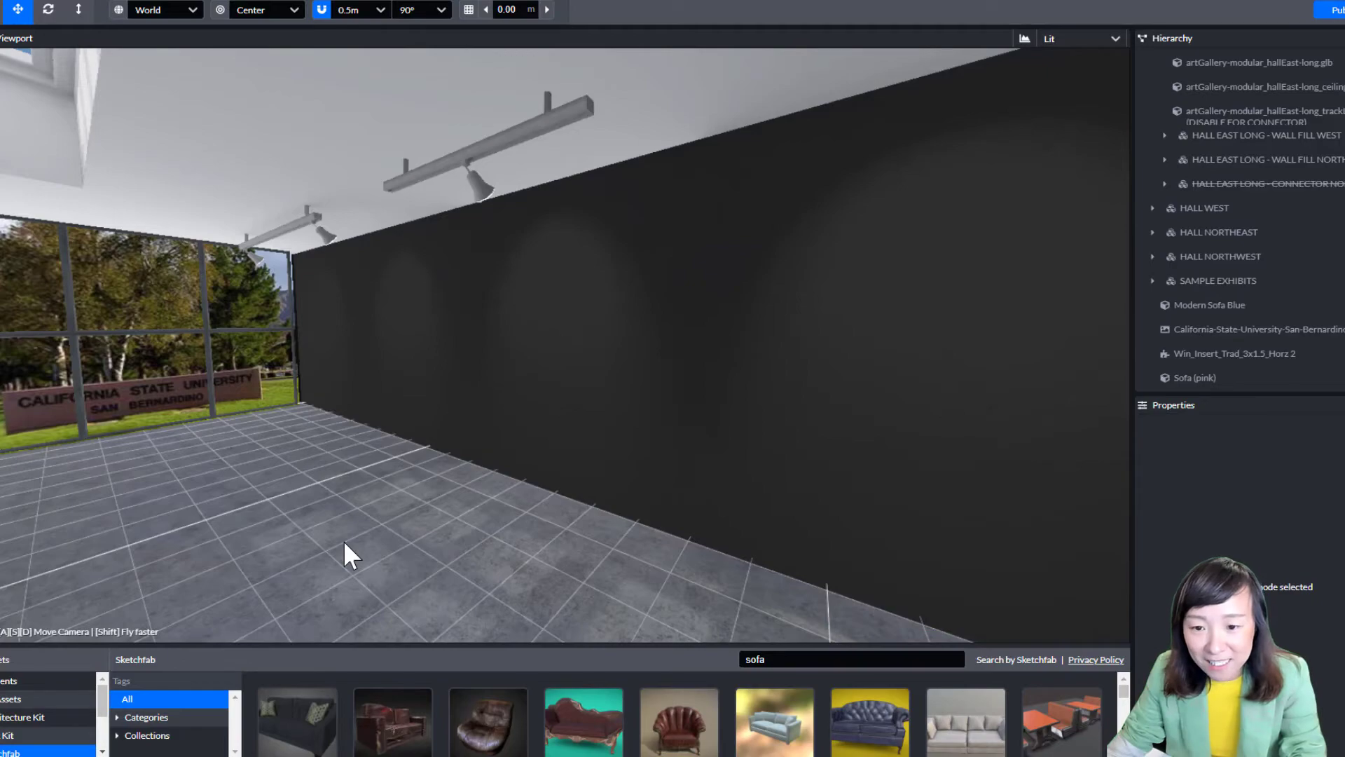
- Place the metaHumanMe.mp4 video on the emptied dark wall and set its Y rotation to 90 degrees
right_drag(344, 540, 406, 529)
key(w)
key(a)
key(w)
key(d)
key(w)
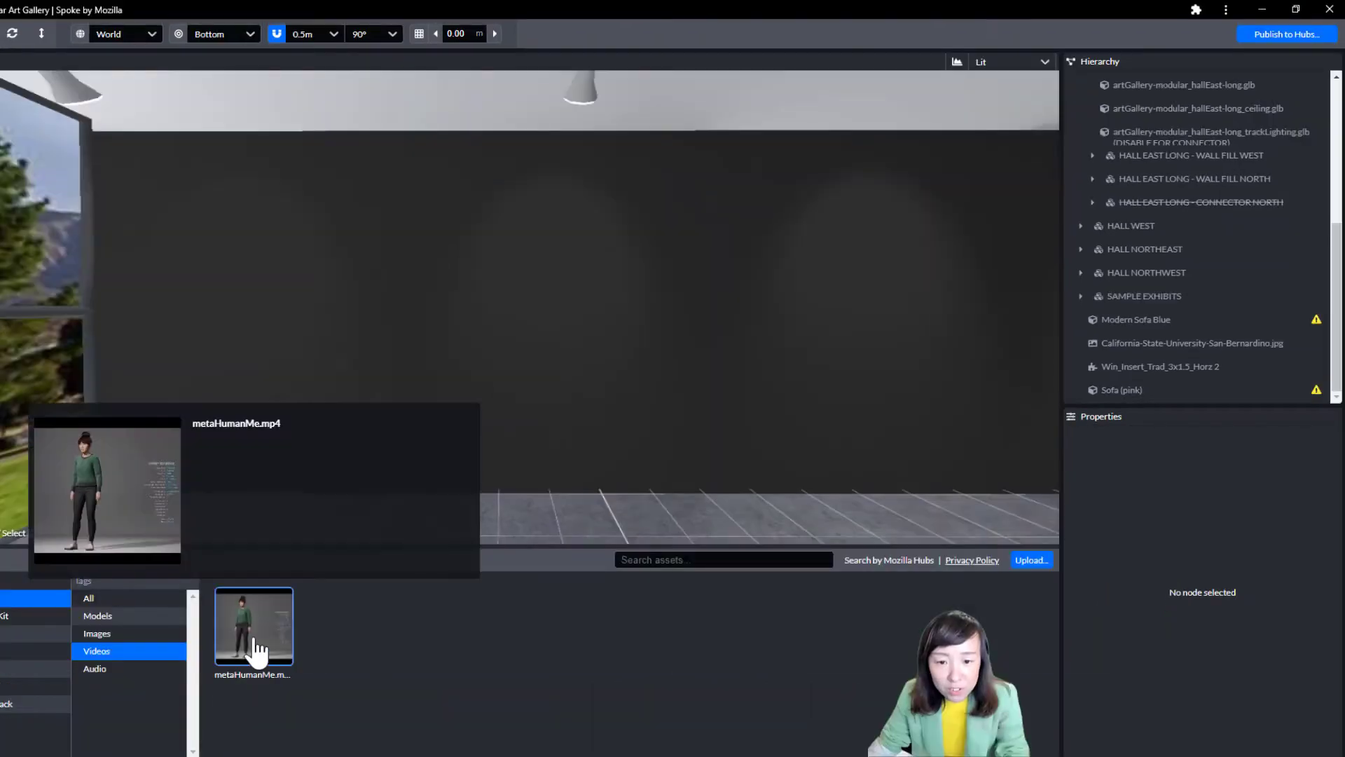
drag(255, 645, 340, 306)
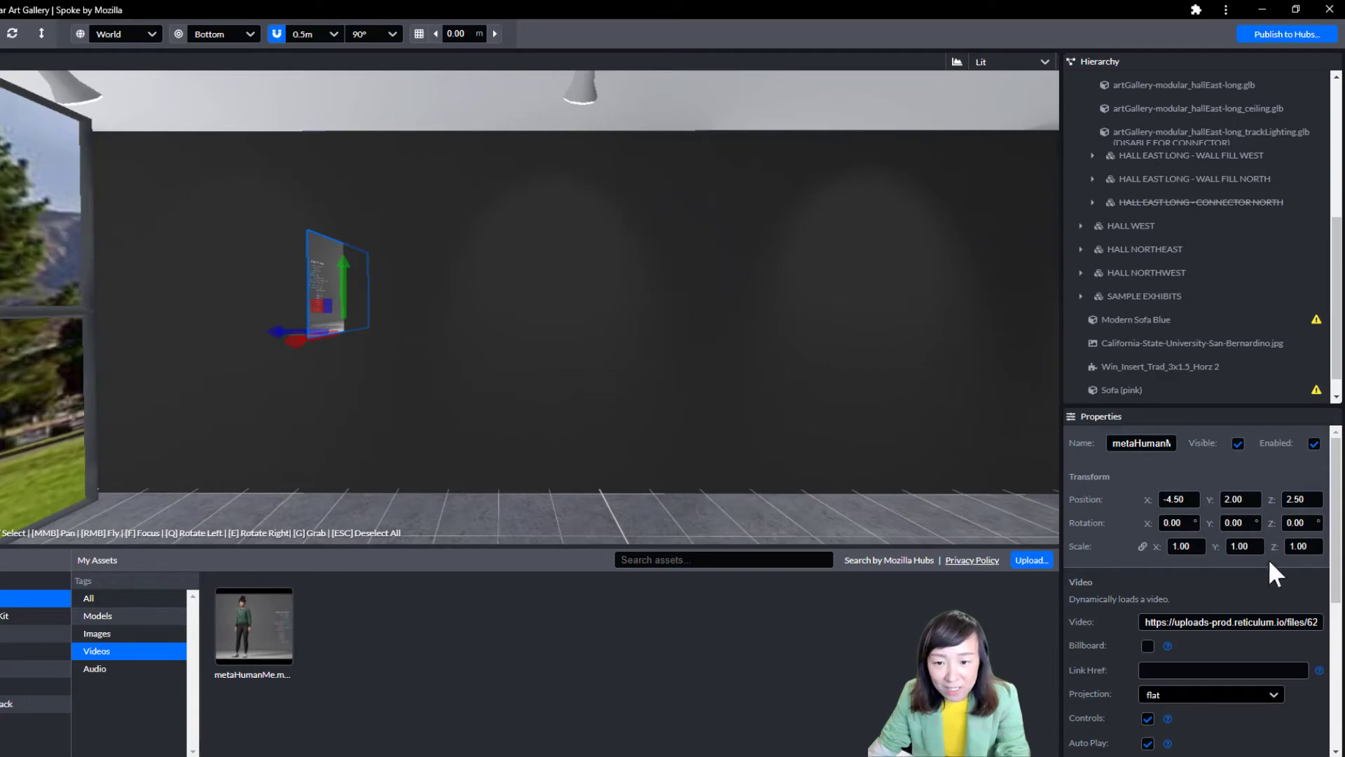
text(90)
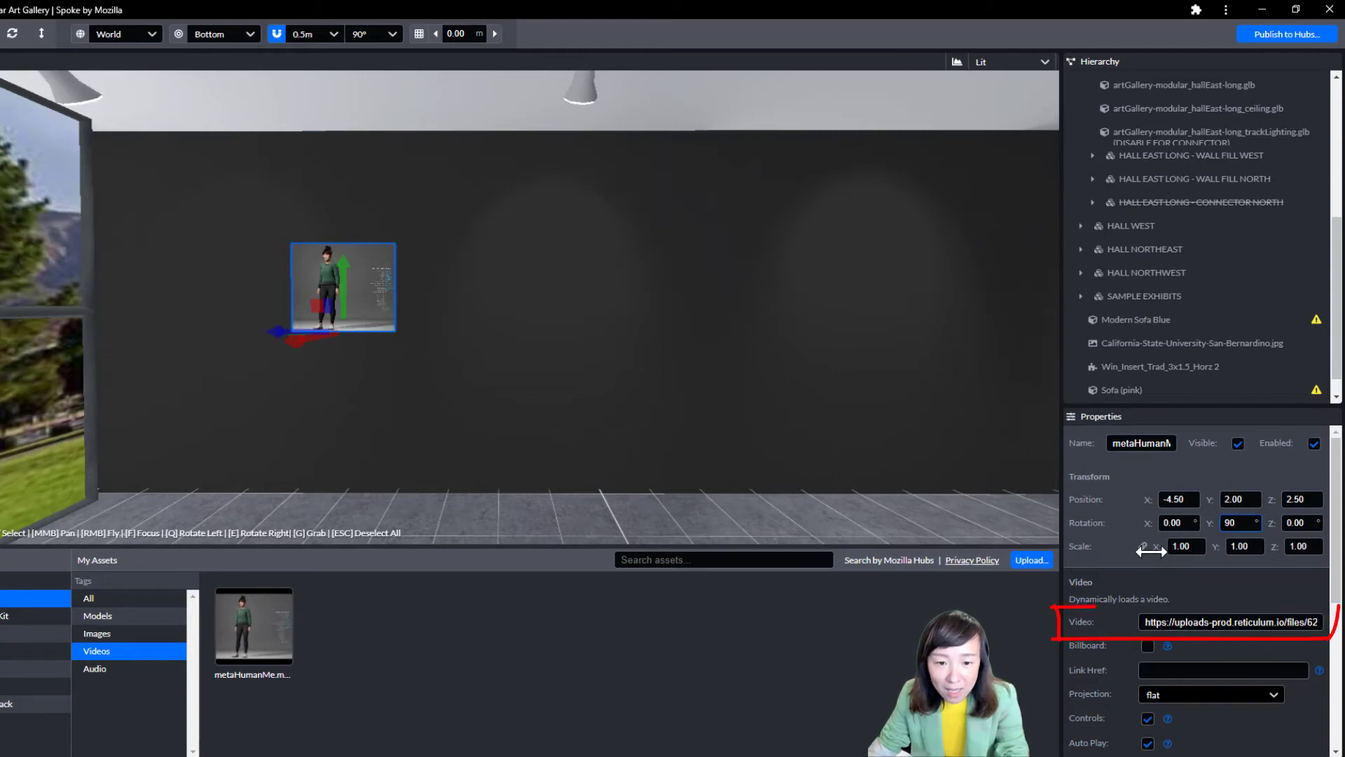
- Scale the wall video uniformly to 2.90 and move it to a height of about 1.73 and Z 2.00
drag(1151, 552, 1230, 584)
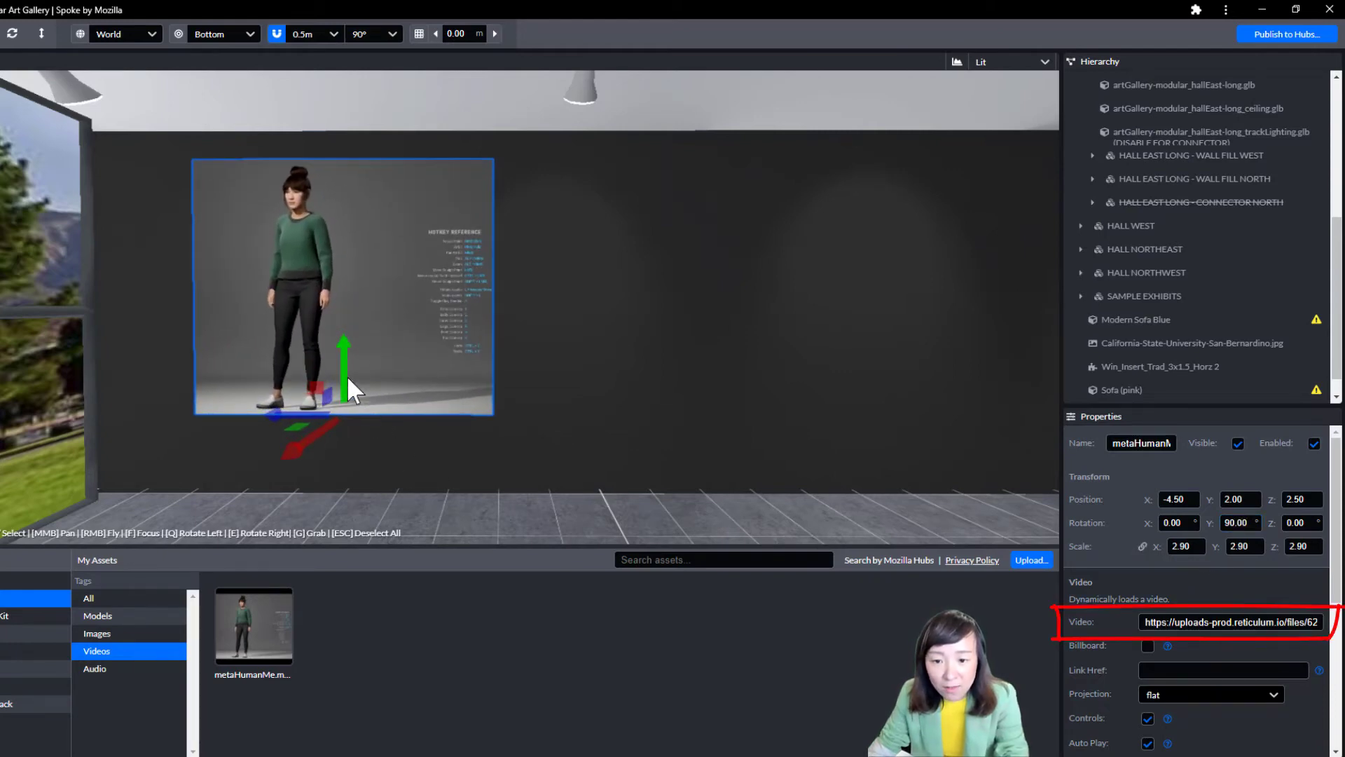
drag(347, 376, 342, 393)
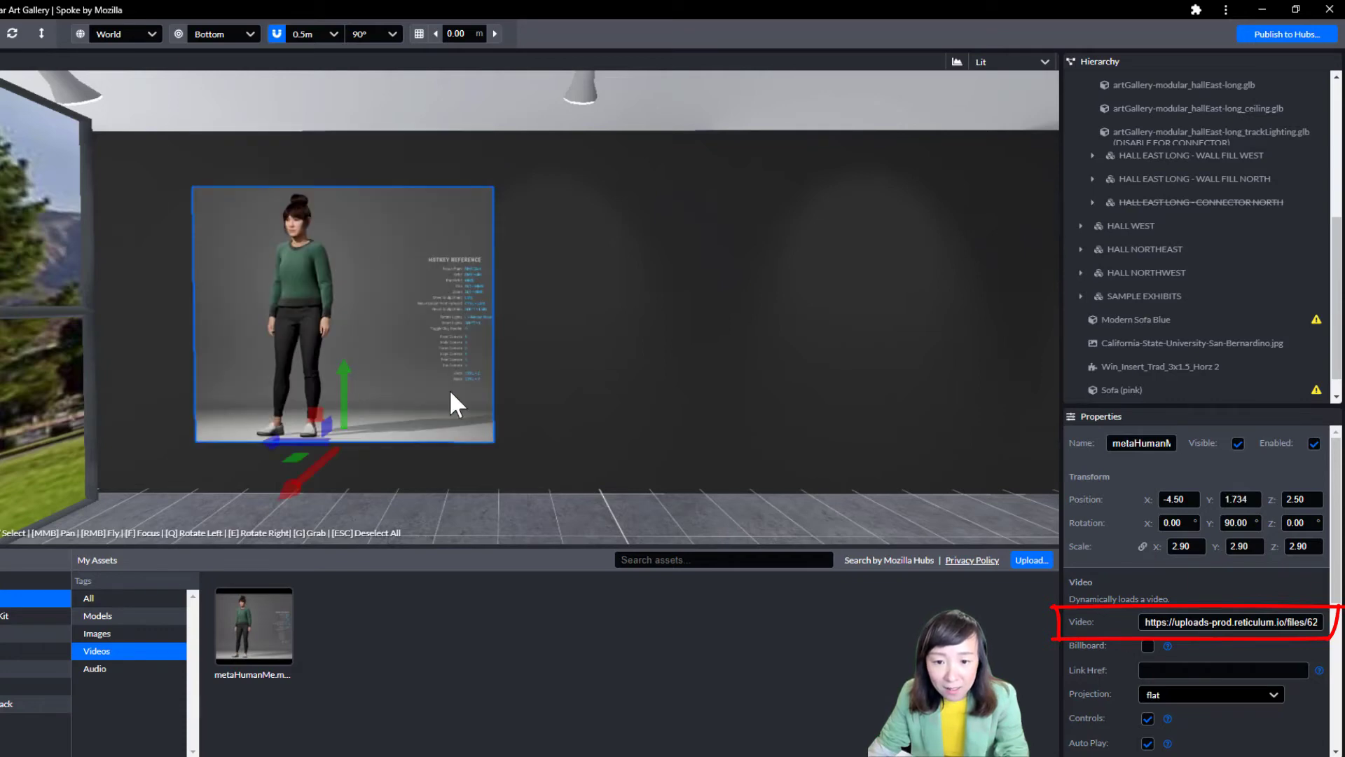
drag(298, 447, 348, 448)
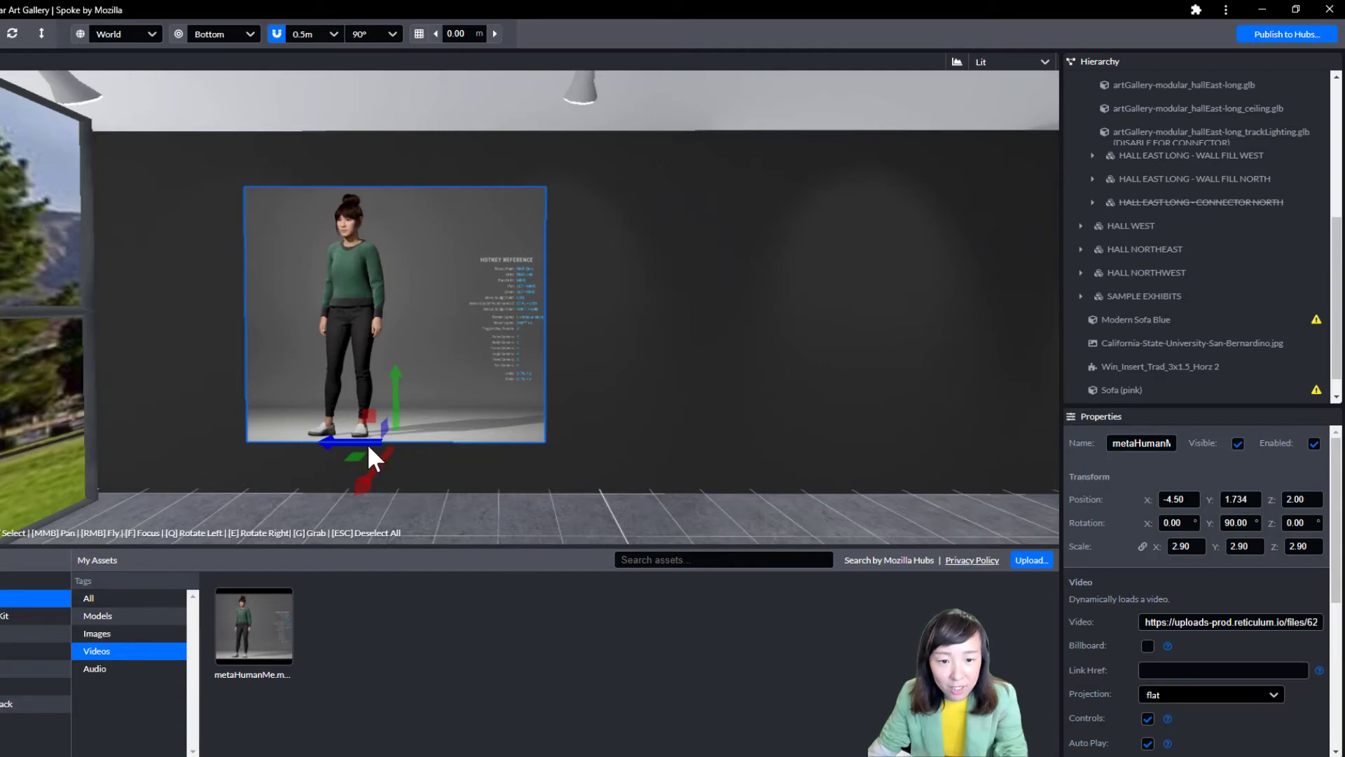
click(459, 511)
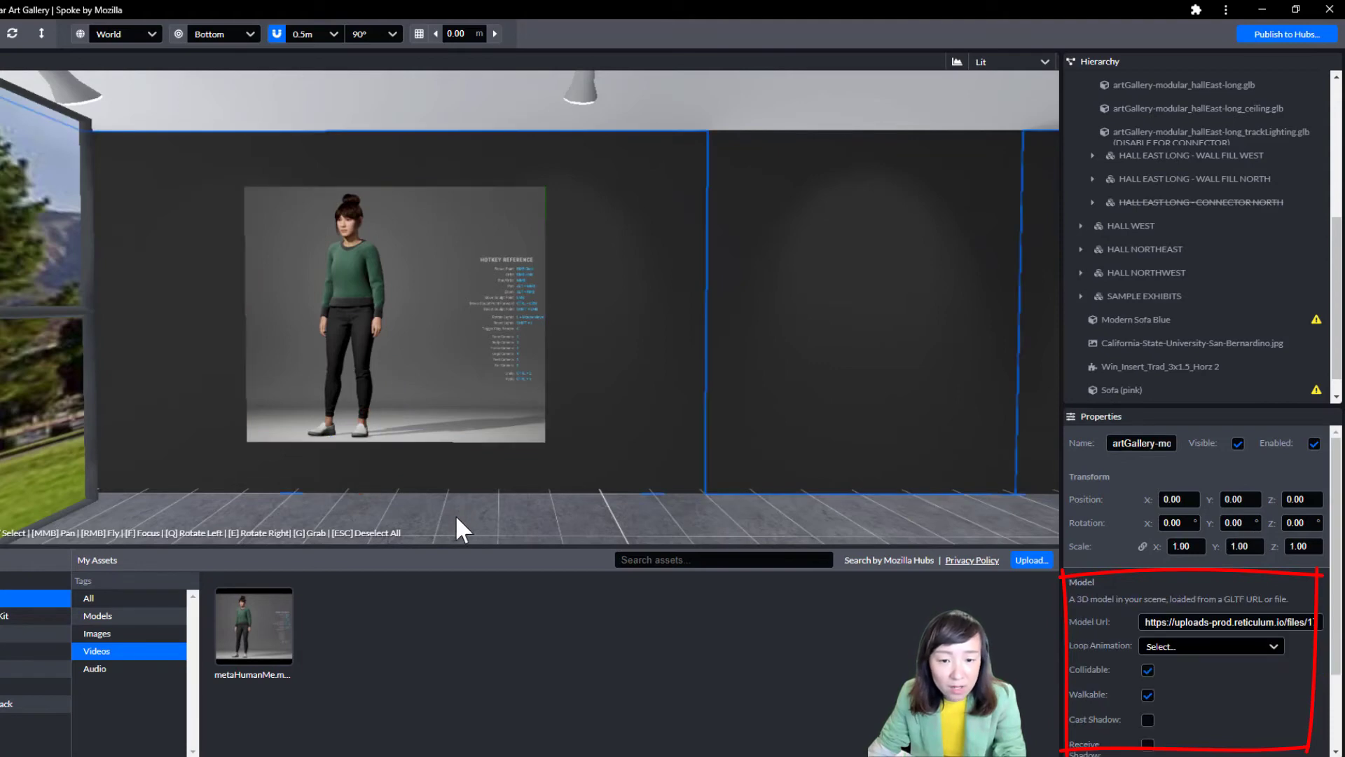
click(442, 381)
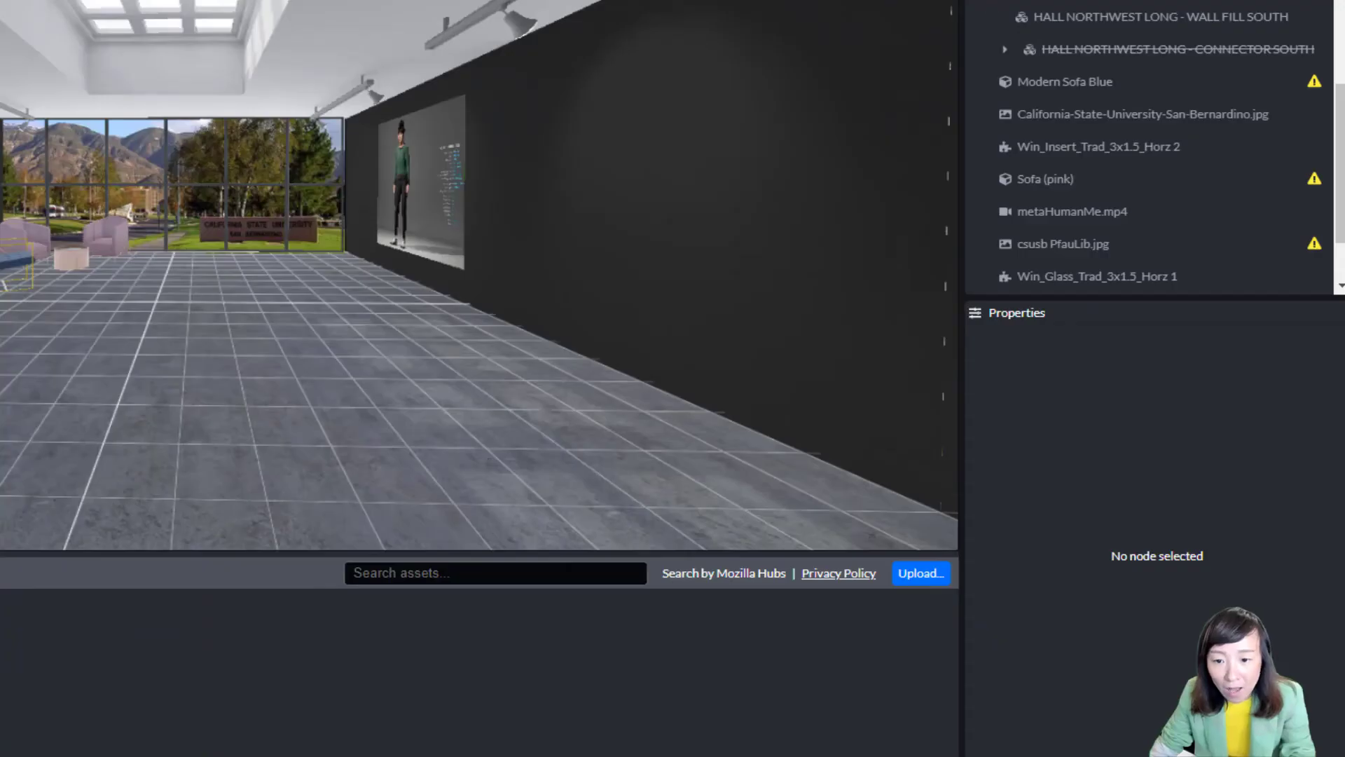
- Add a Spawn Point on the gallery floor at X 0.50, Z -2.50 and set its Y rotation to -20 degrees
right_drag(479, 281, 542, 267)
key(a)
key(s)
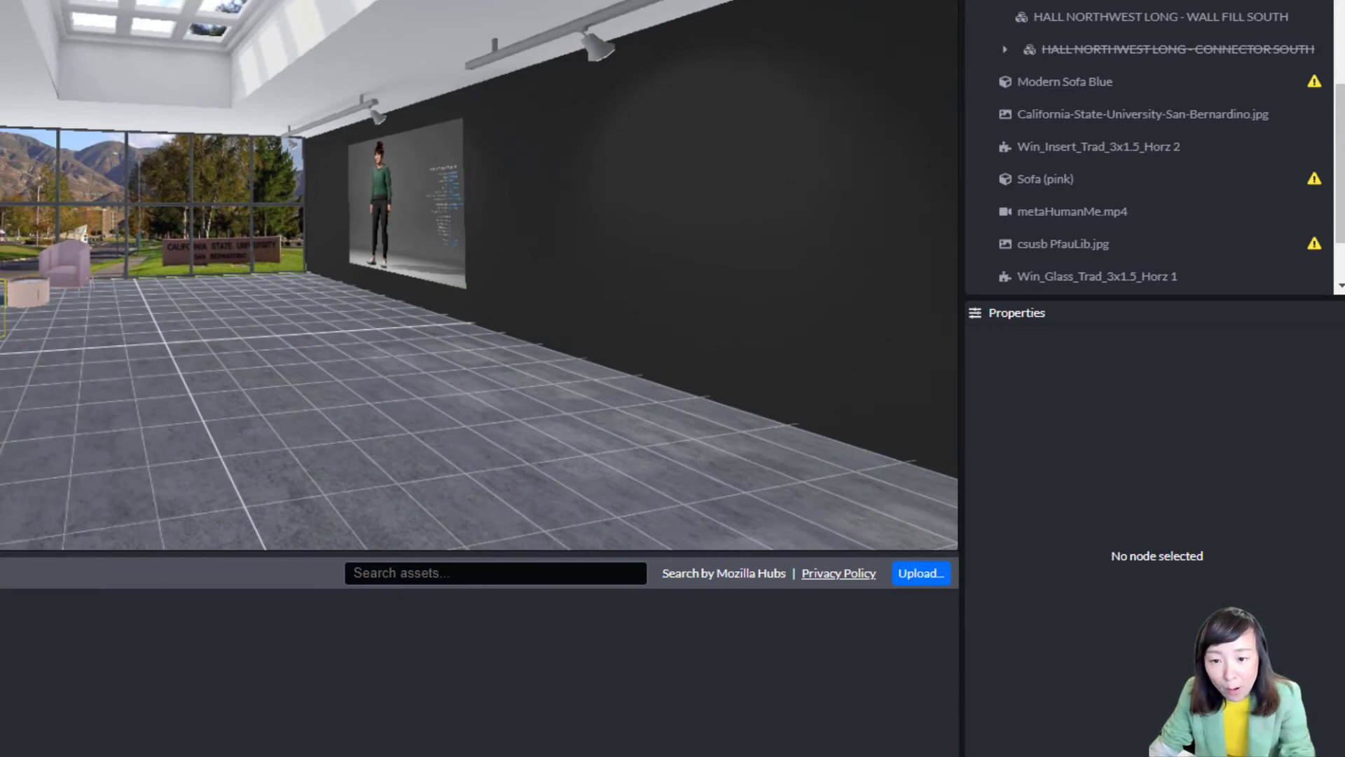
click(0, 574)
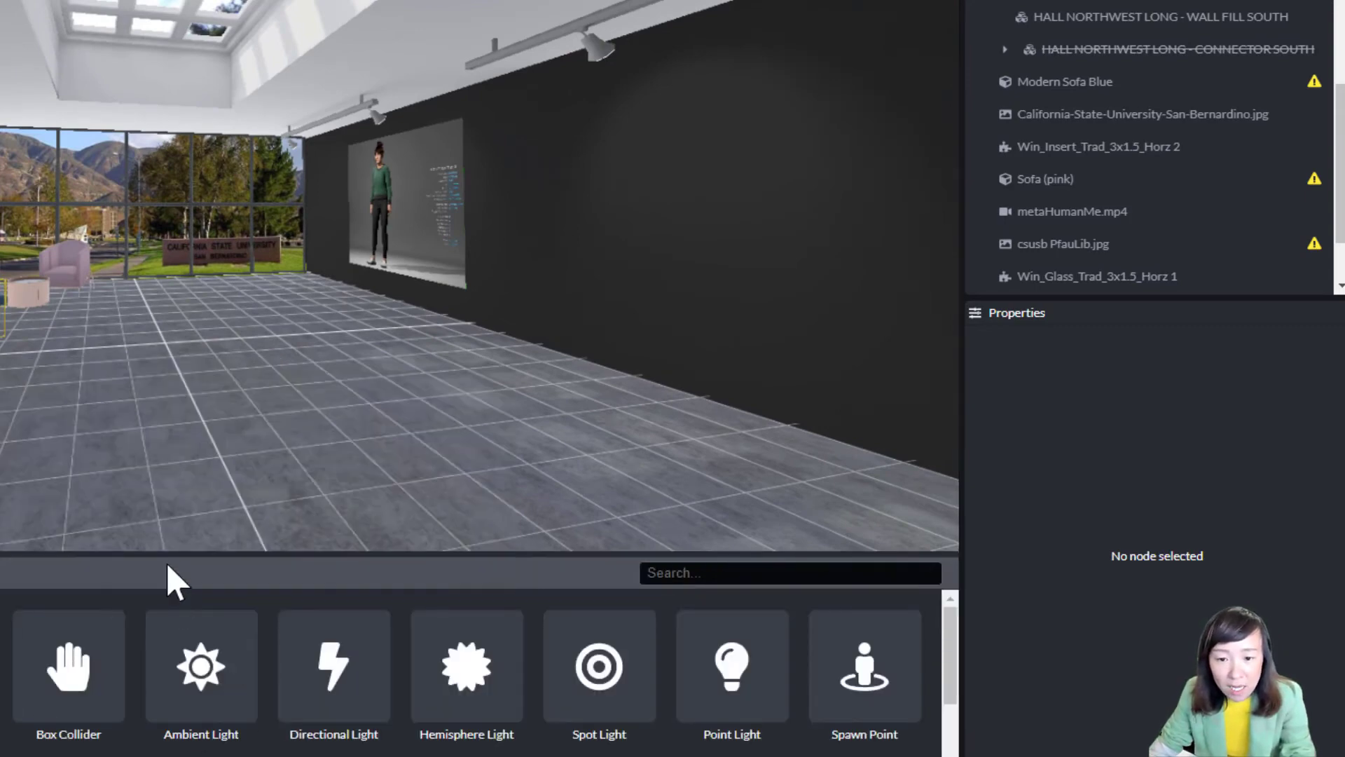
drag(165, 551, 169, 430)
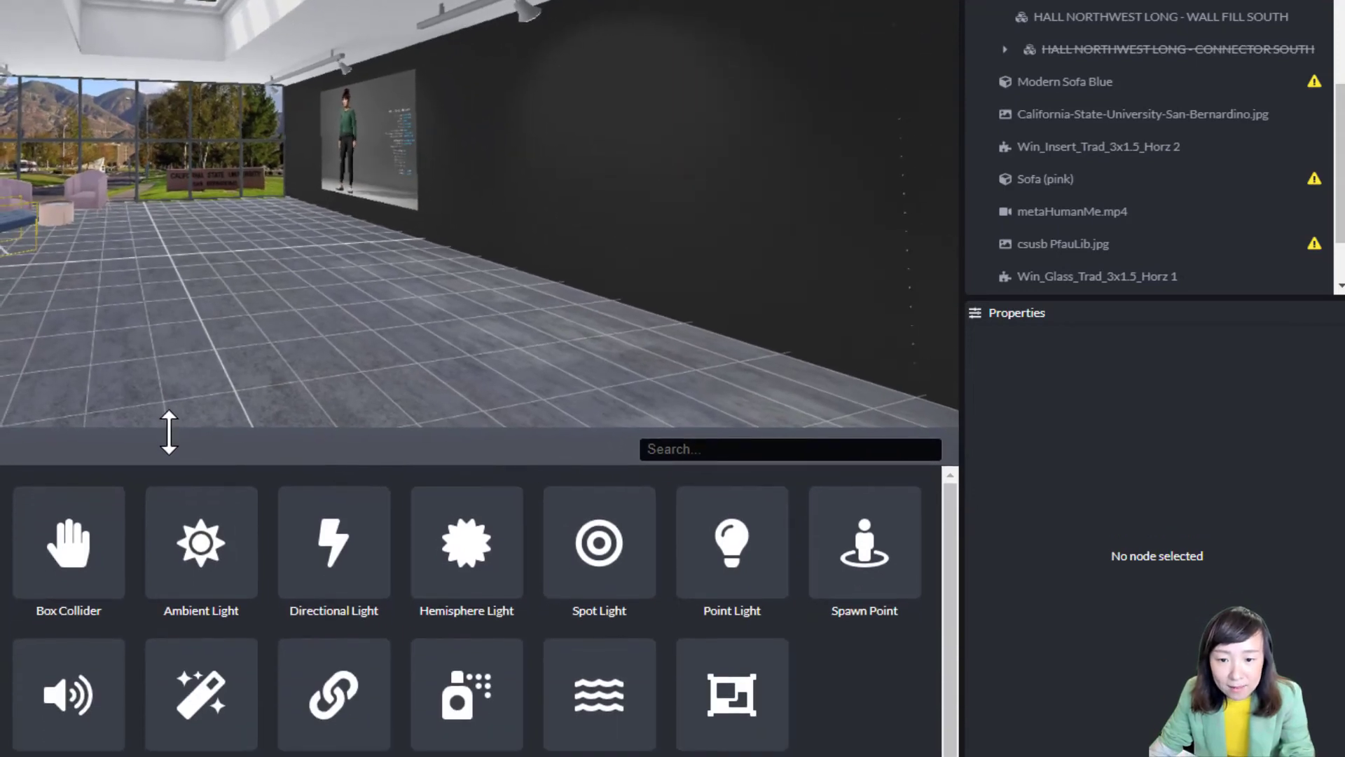
click(865, 561)
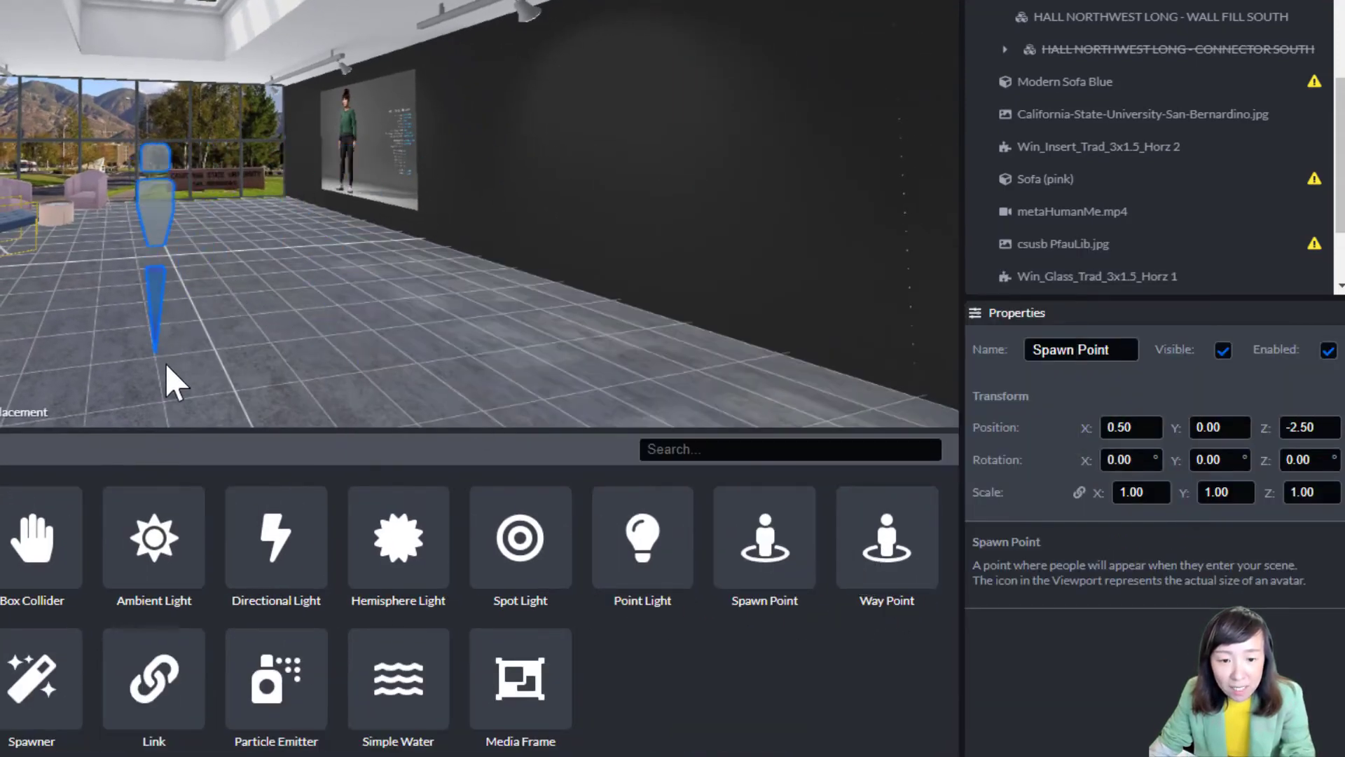
click(165, 362)
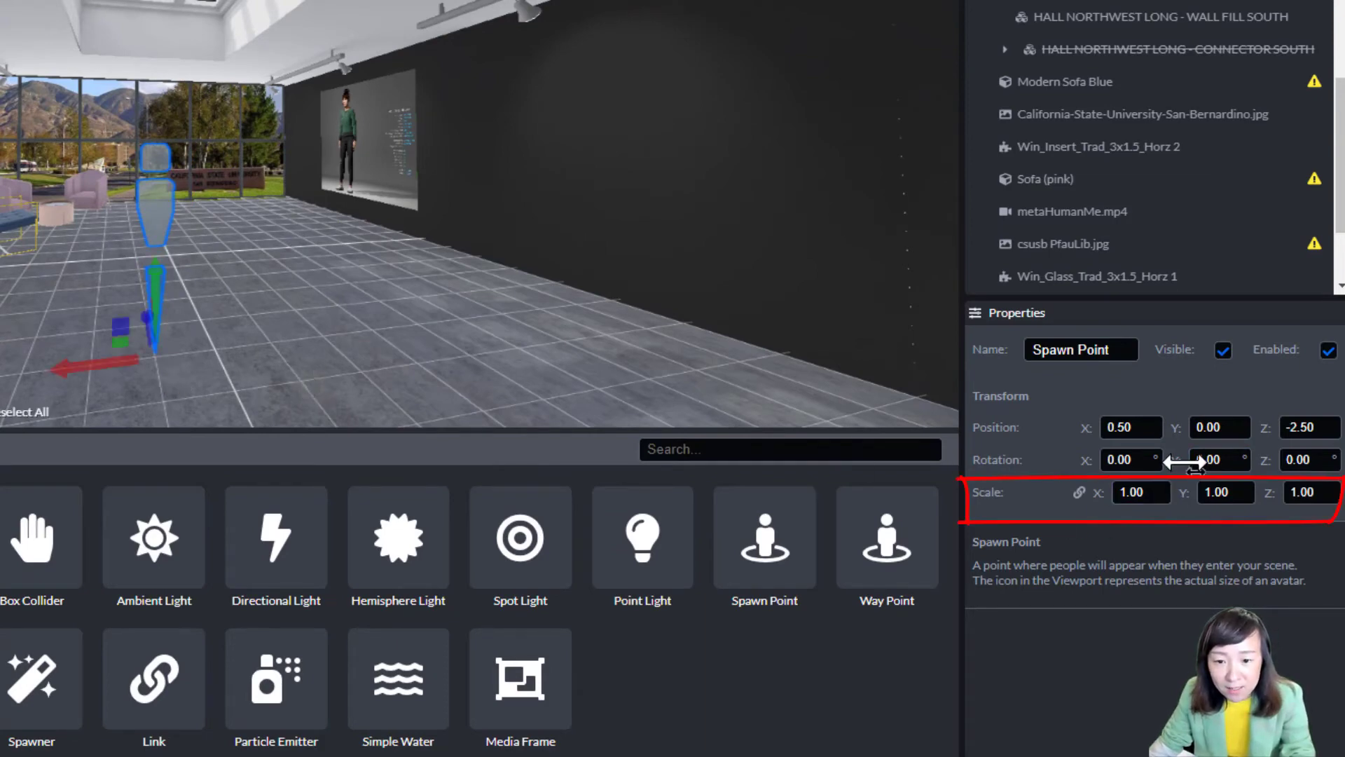
drag(1227, 484, 1177, 484)
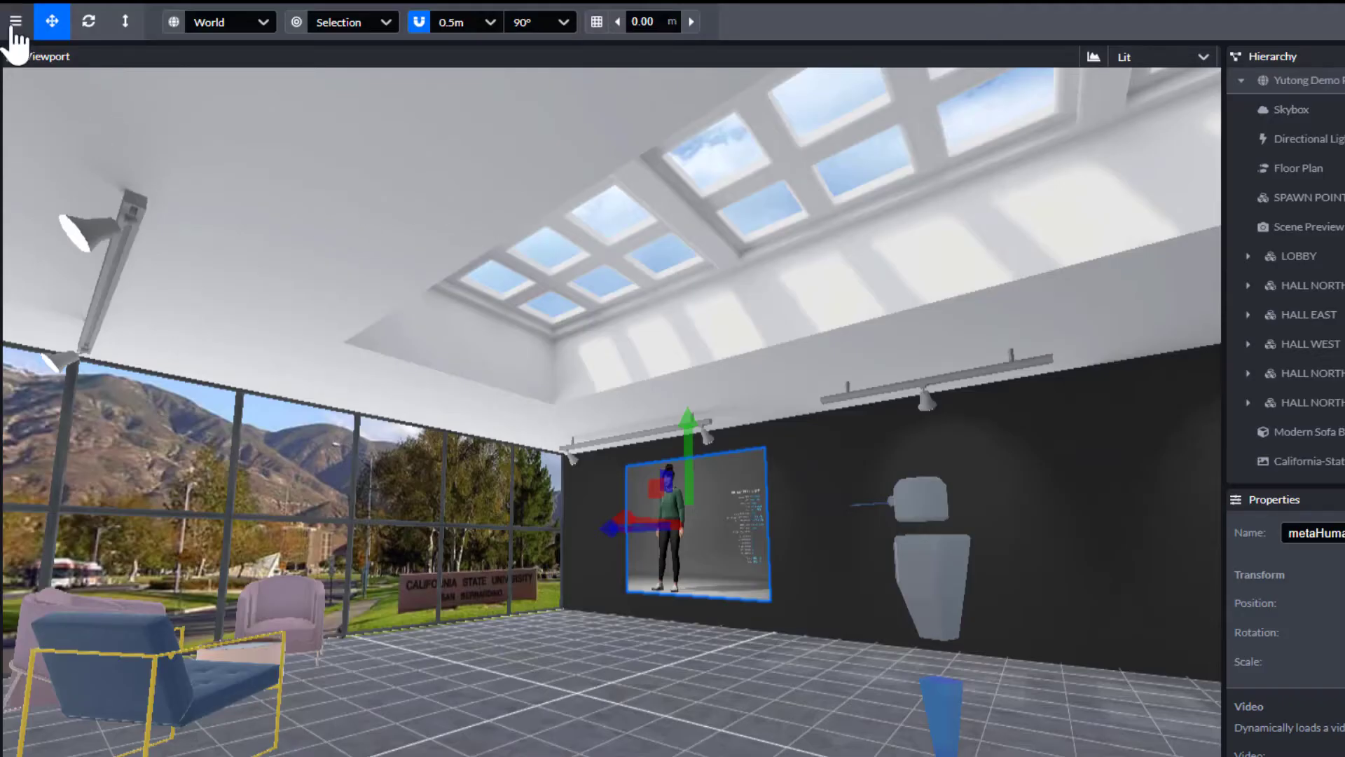
- Save and publish the scene to Hubs under its existing scene name and attribution
click(14, 29)
mouse_move(66, 98)
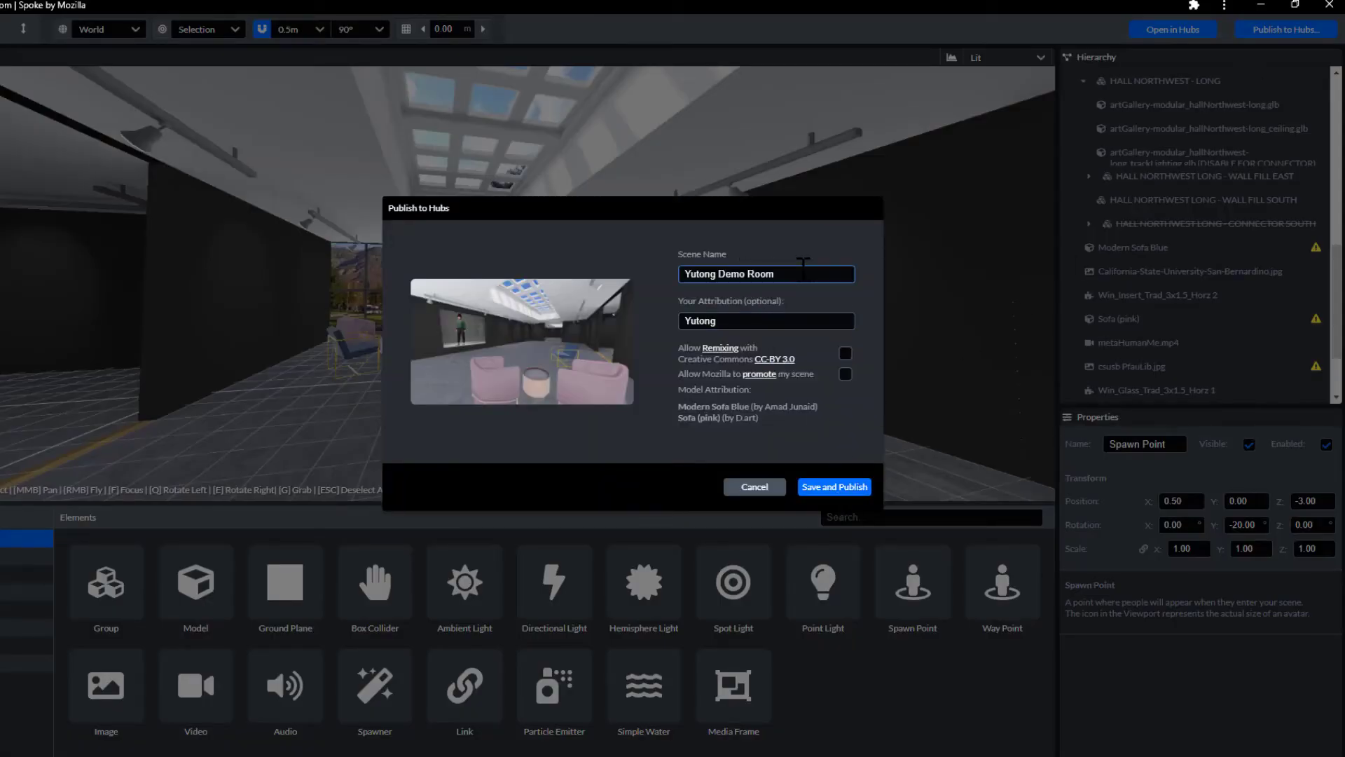
click(838, 488)
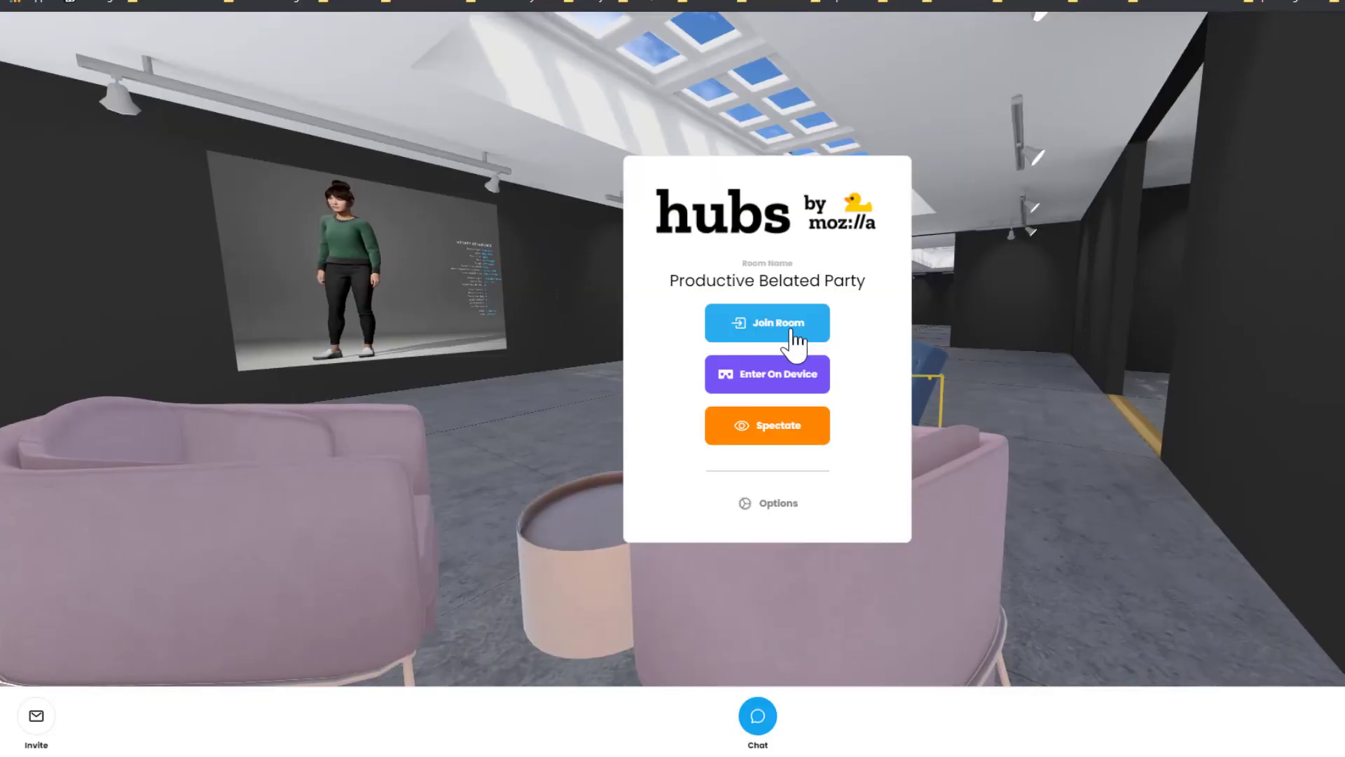
- Join the published Hubs room with the default microphone and walk toward the video wall
click(793, 339)
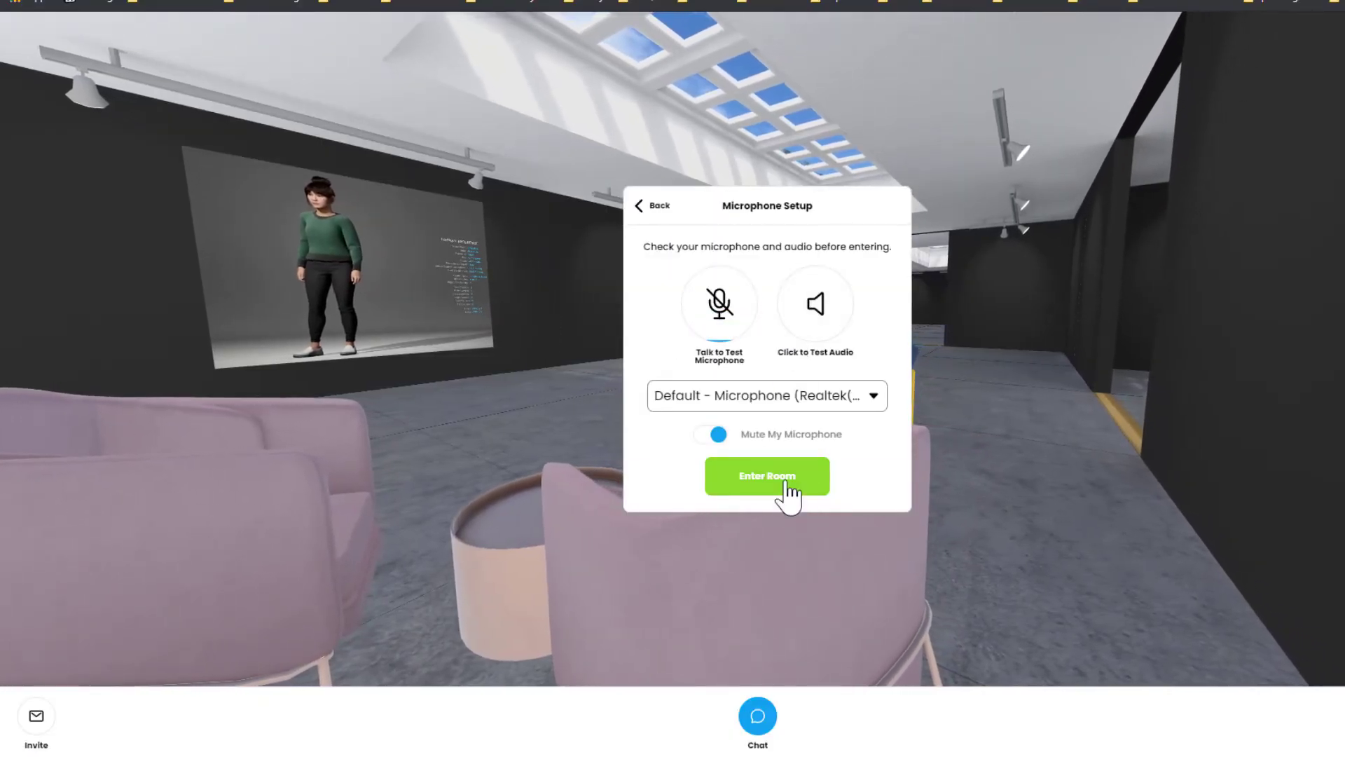
click(789, 490)
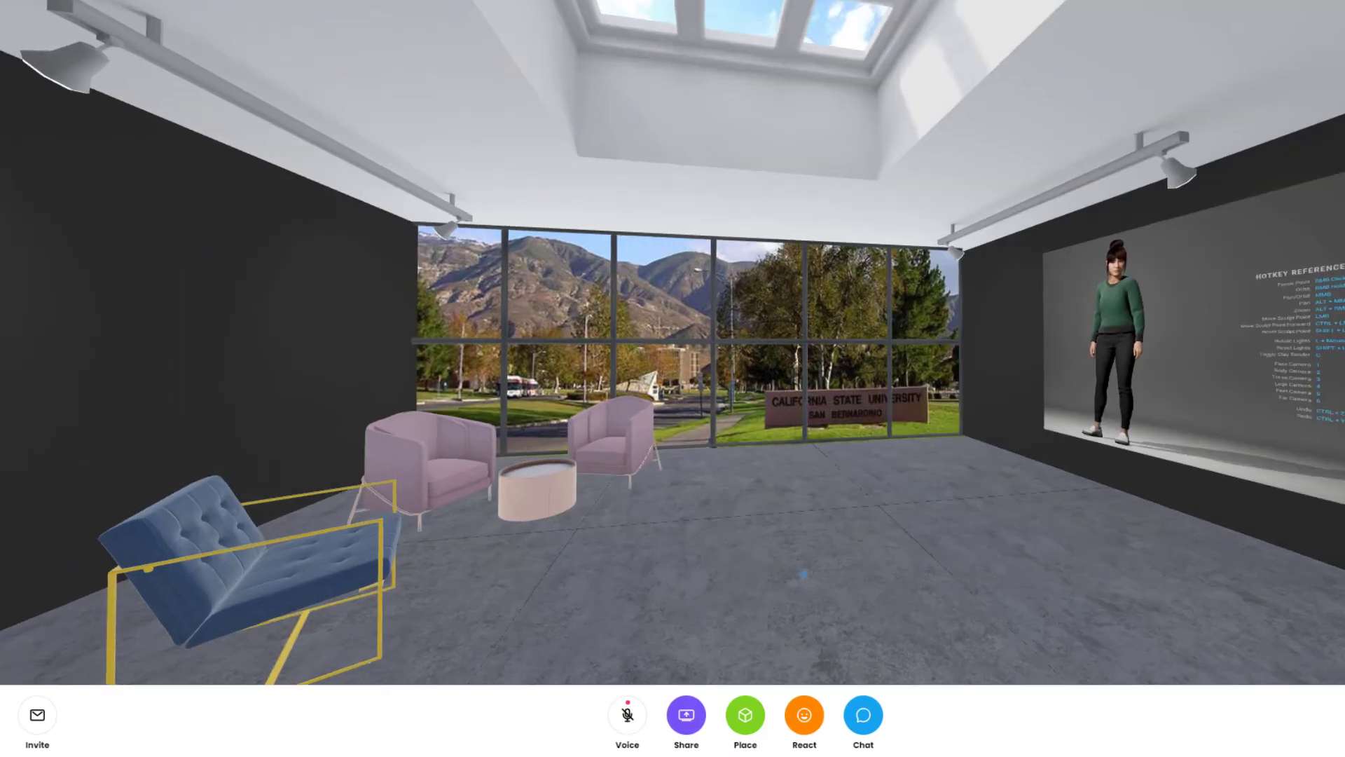
key(w)
drag(784, 484, 1039, 586)
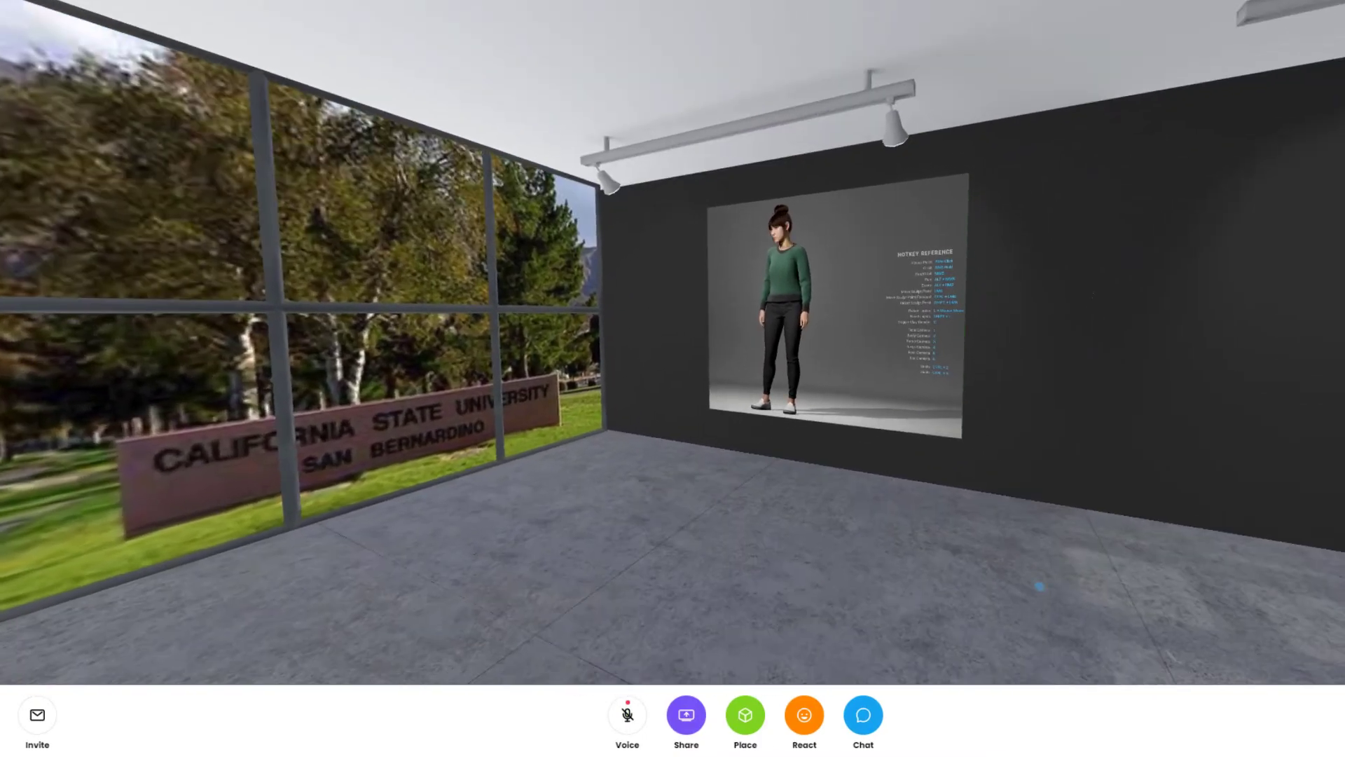
mouse_move(863, 414)
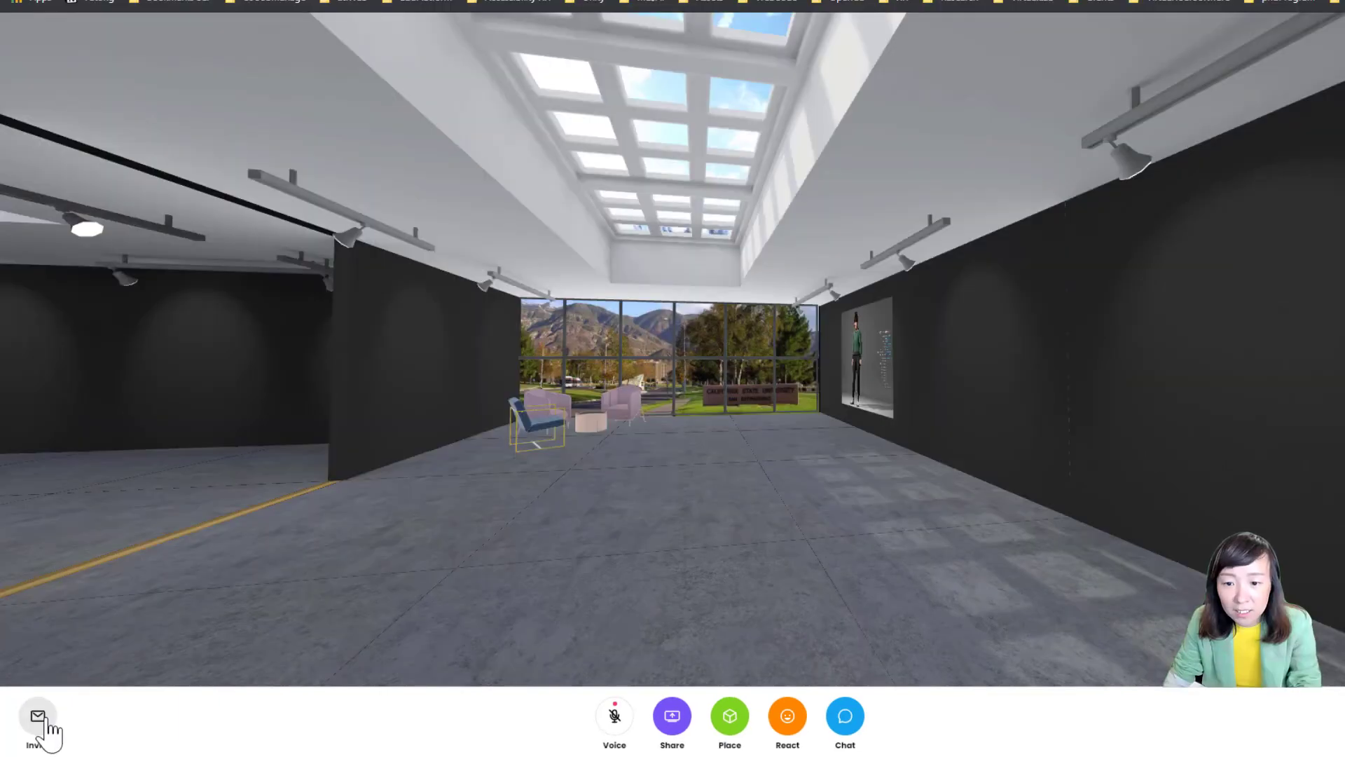
- Open the invitation options of the Hubs room
click(38, 717)
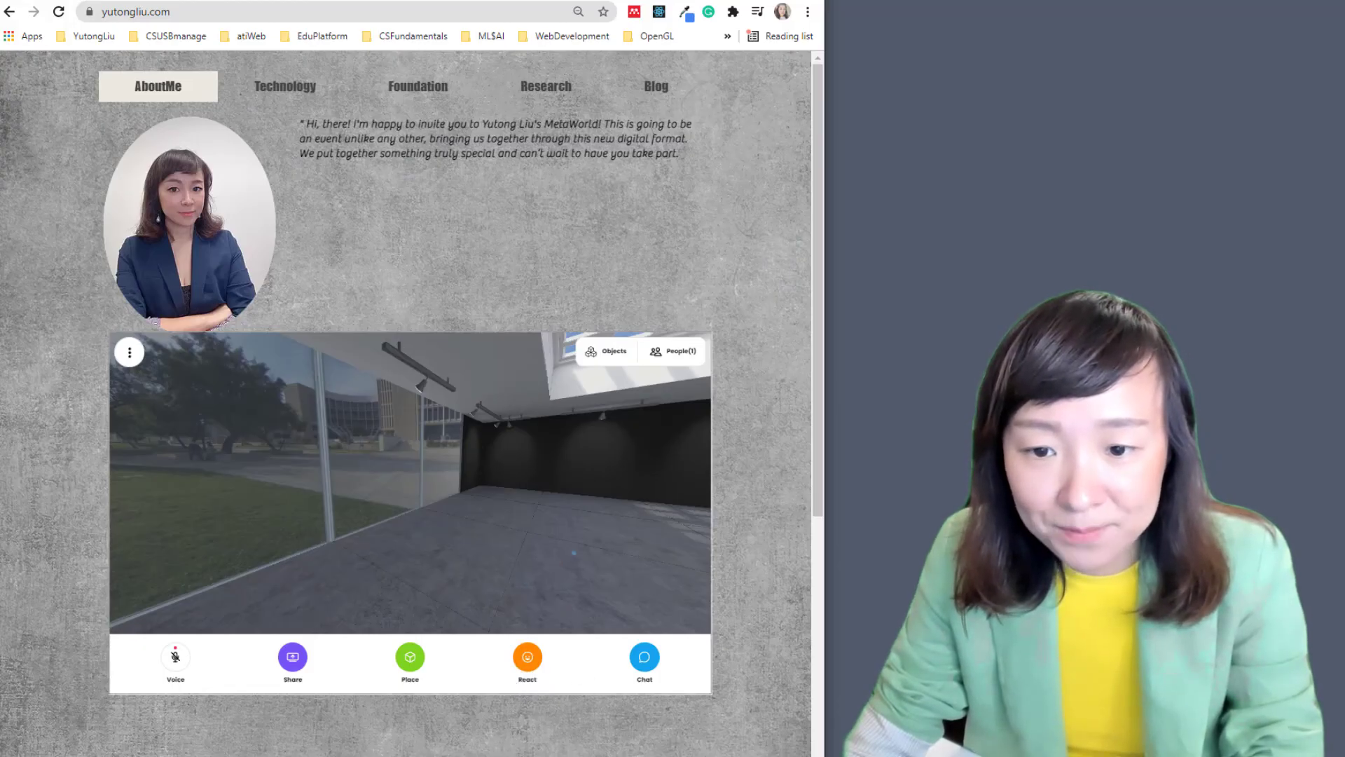
- In the web browser, walk through the gallery room embedded on the AboutMe page toward the sofas and wall video
drag(574, 553, 384, 438)
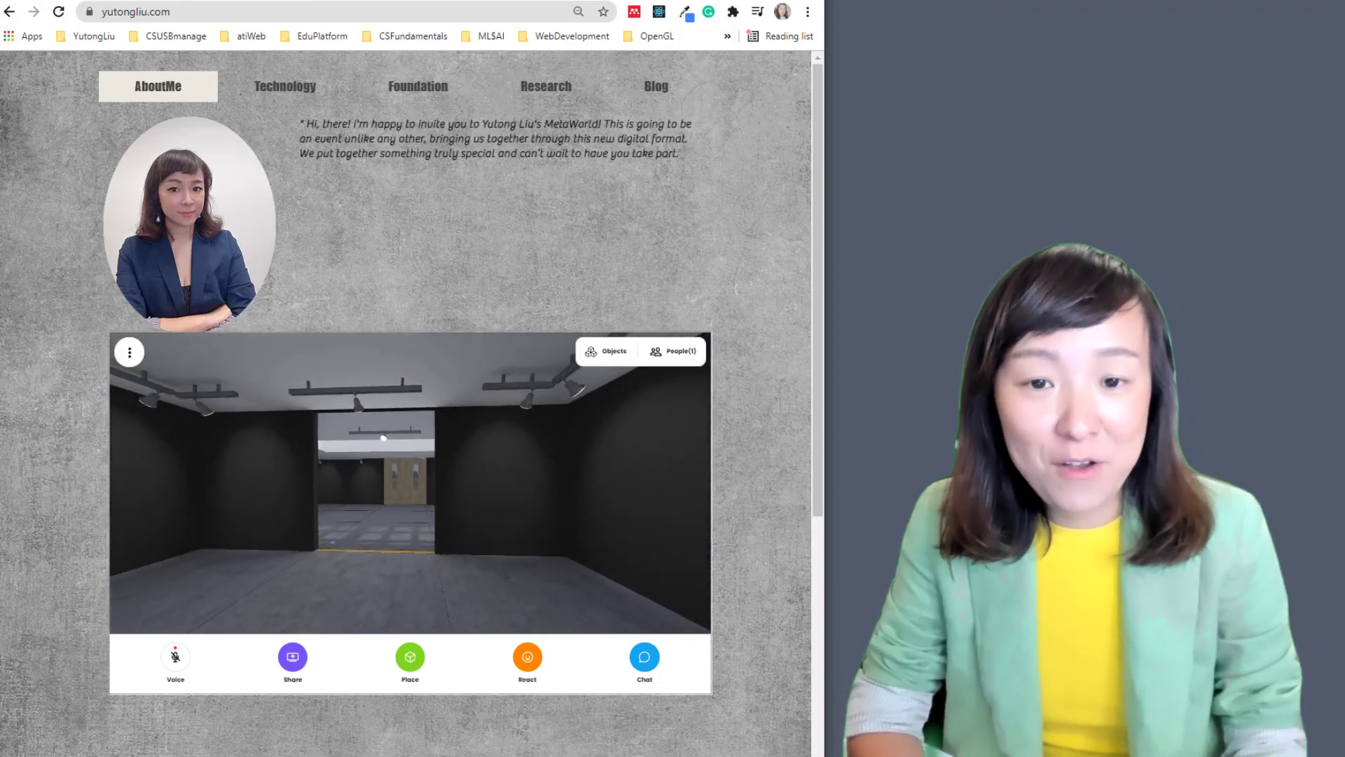
key(w)
drag(332, 542, 521, 552)
key(w)
key(w)
key(w)
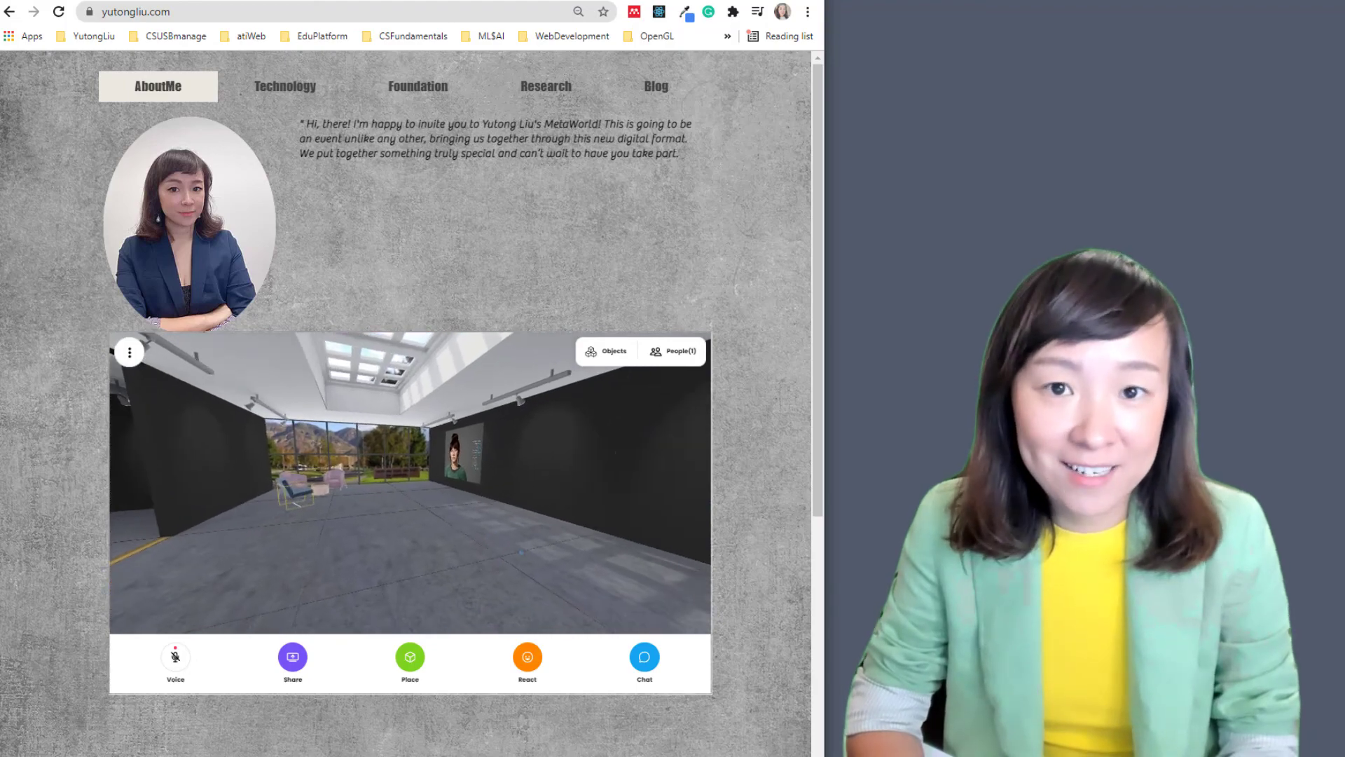